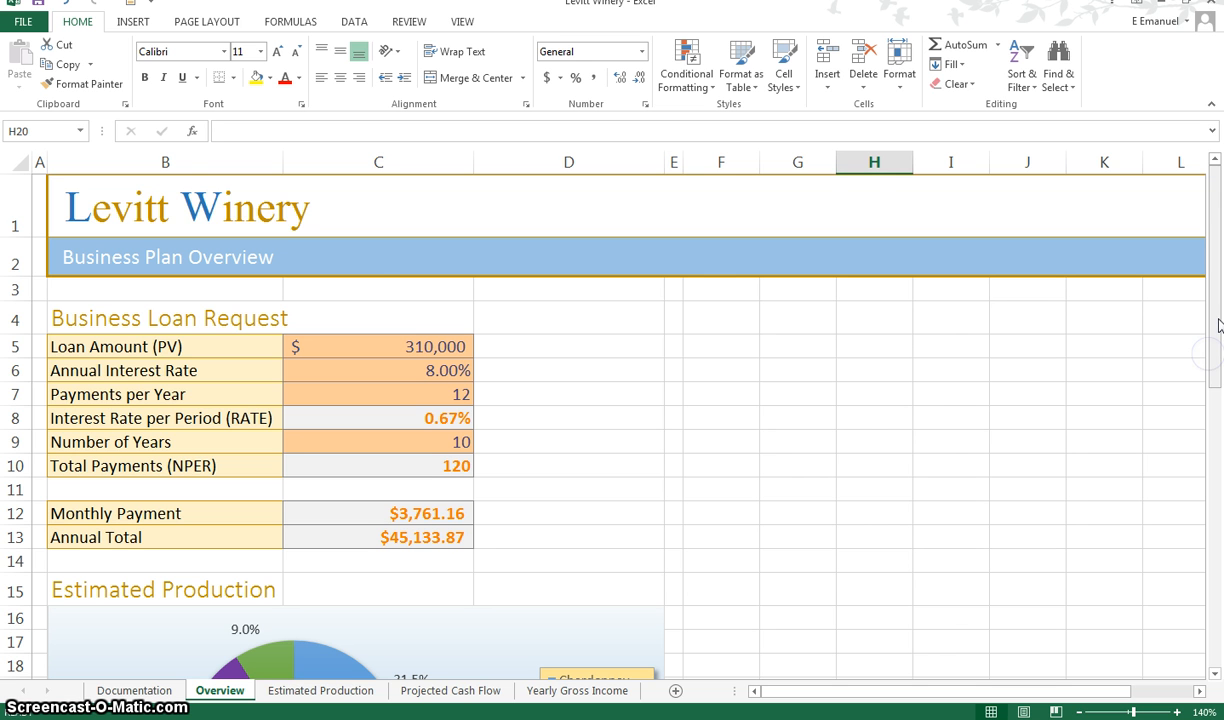
# Insert column sparklines in D29:D34 using the Estimated Production sheet's data range C6:L11
pyautogui.moveTo(1213, 346); pyautogui.dragTo(1202, 516)
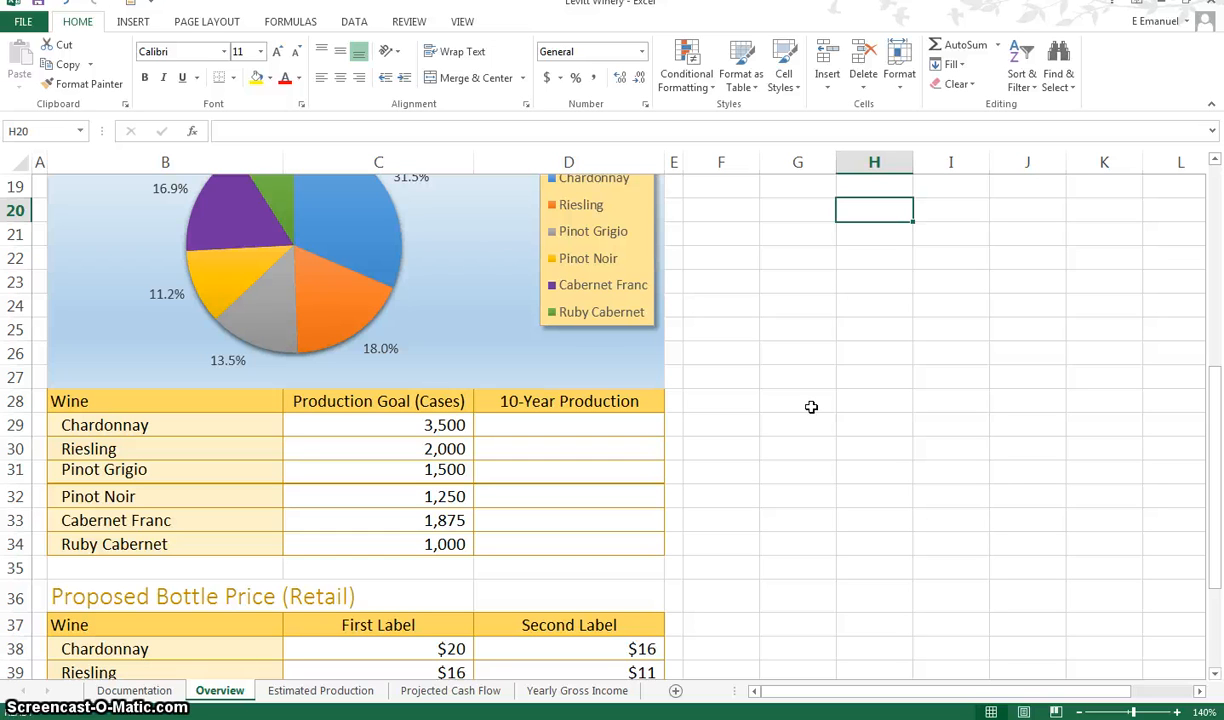
pyautogui.click(567, 427)
pyautogui.moveTo(590, 447); pyautogui.dragTo(586, 546)
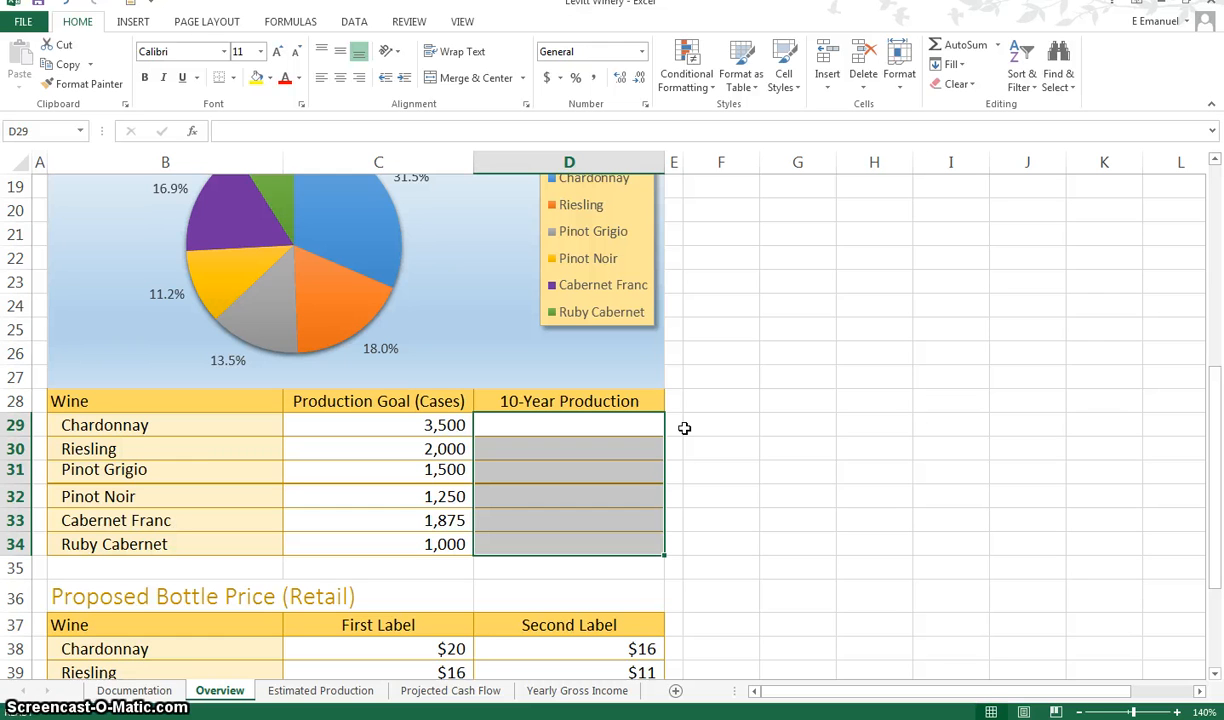
pyautogui.click(133, 22)
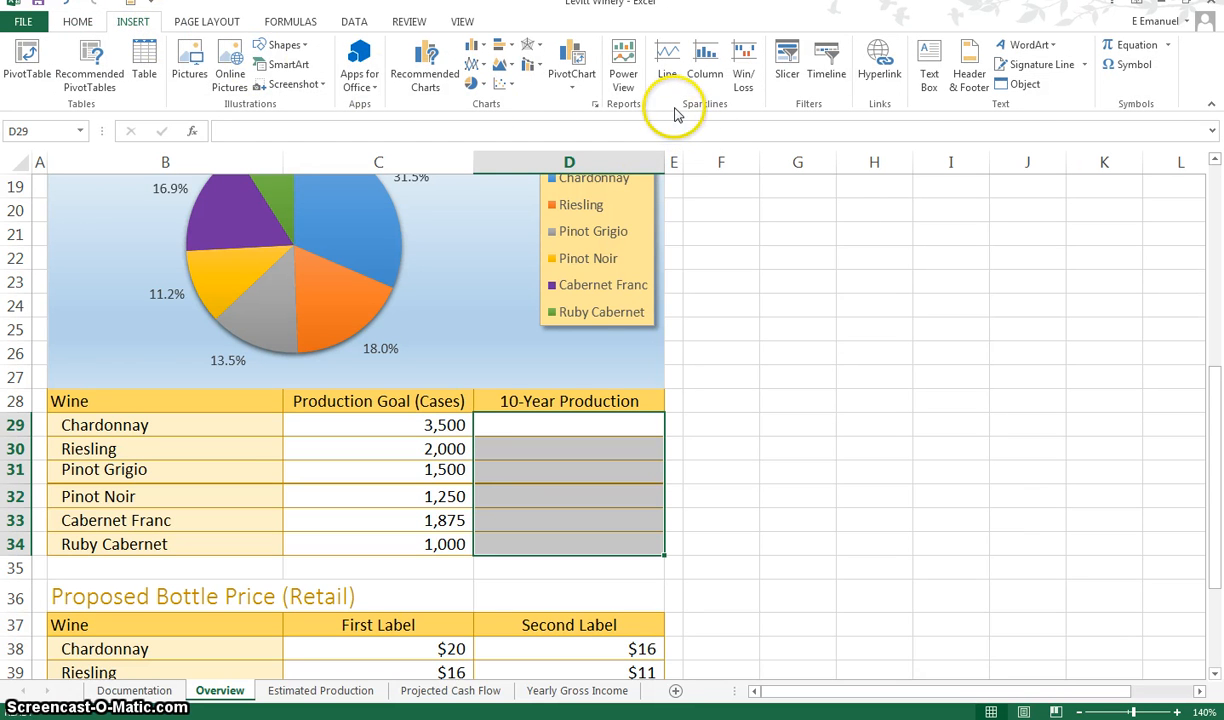
pyautogui.click(703, 58)
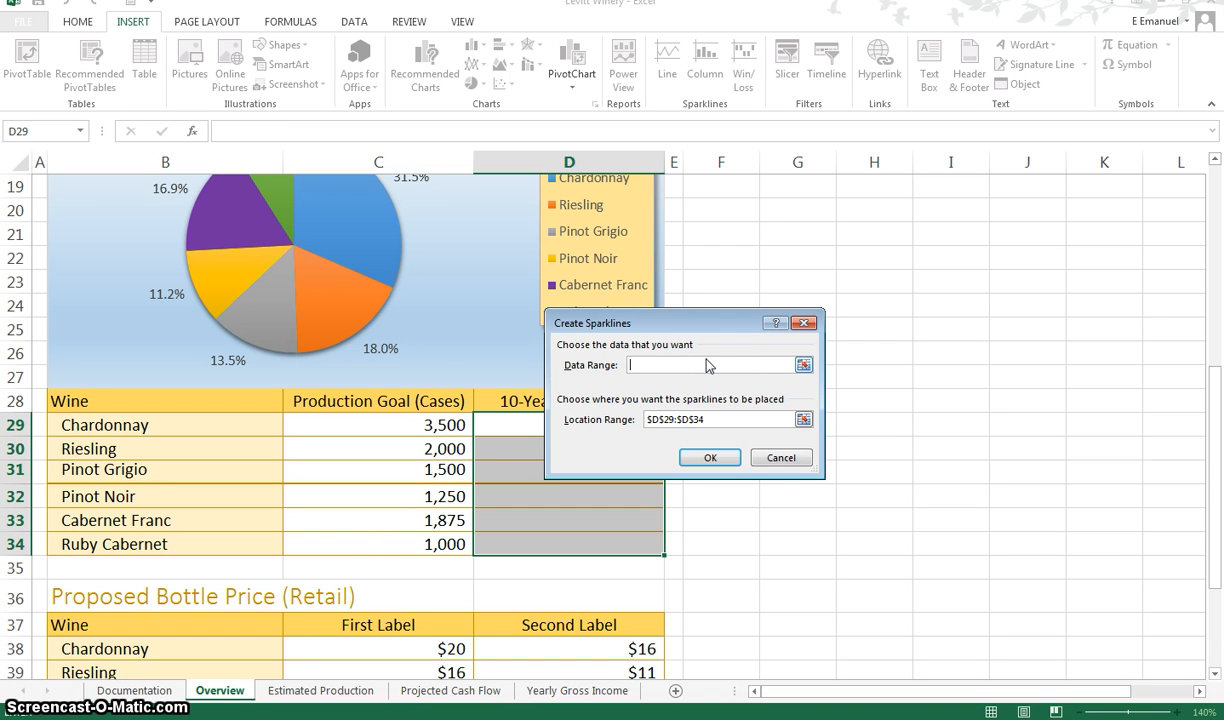
pyautogui.click(650, 366)
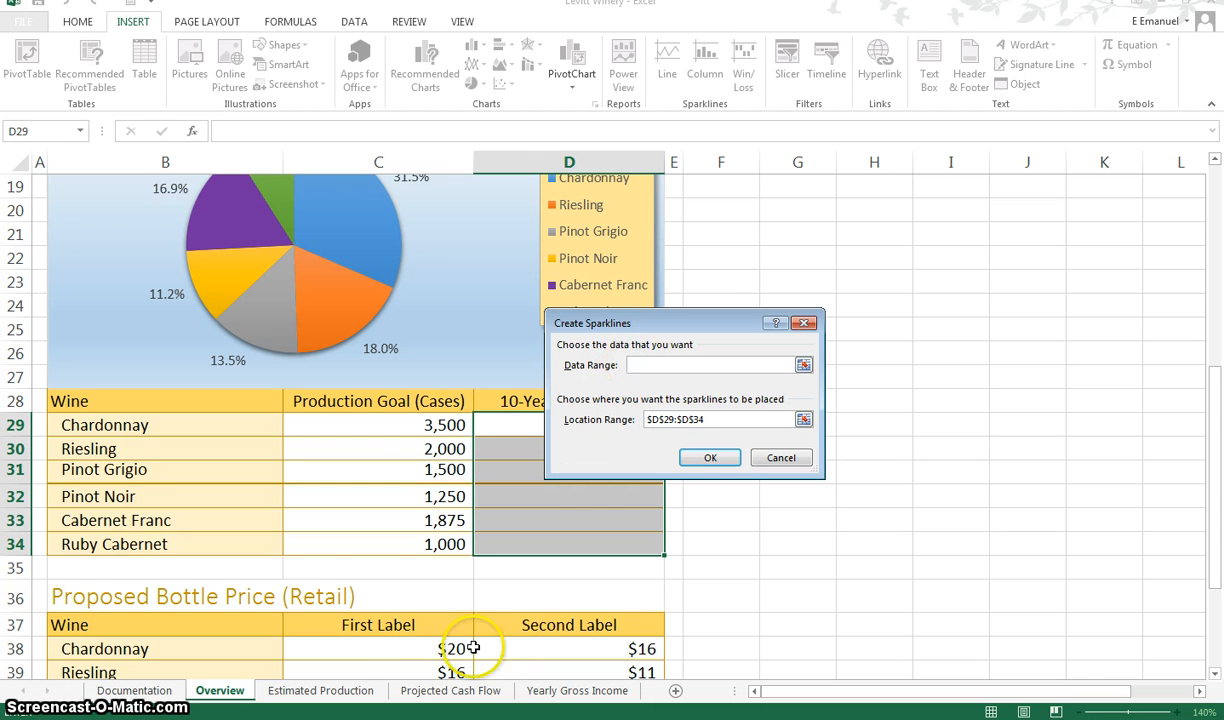
pyautogui.click(329, 698)
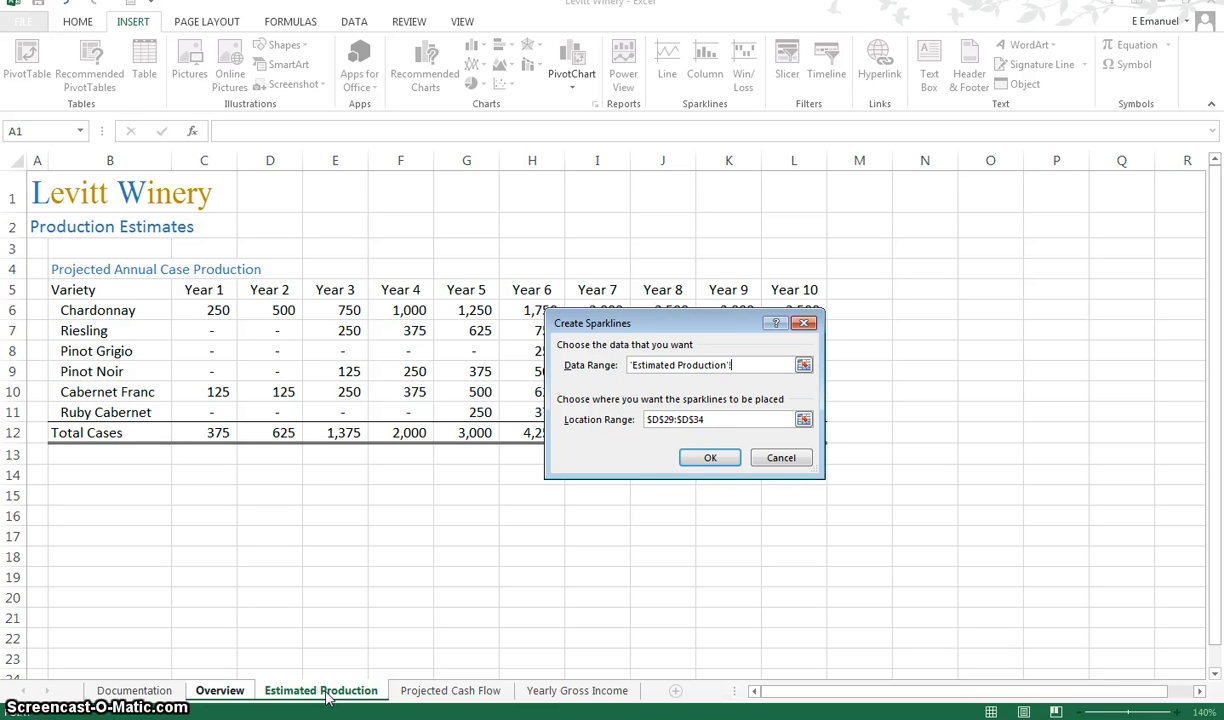
pyautogui.click(327, 694)
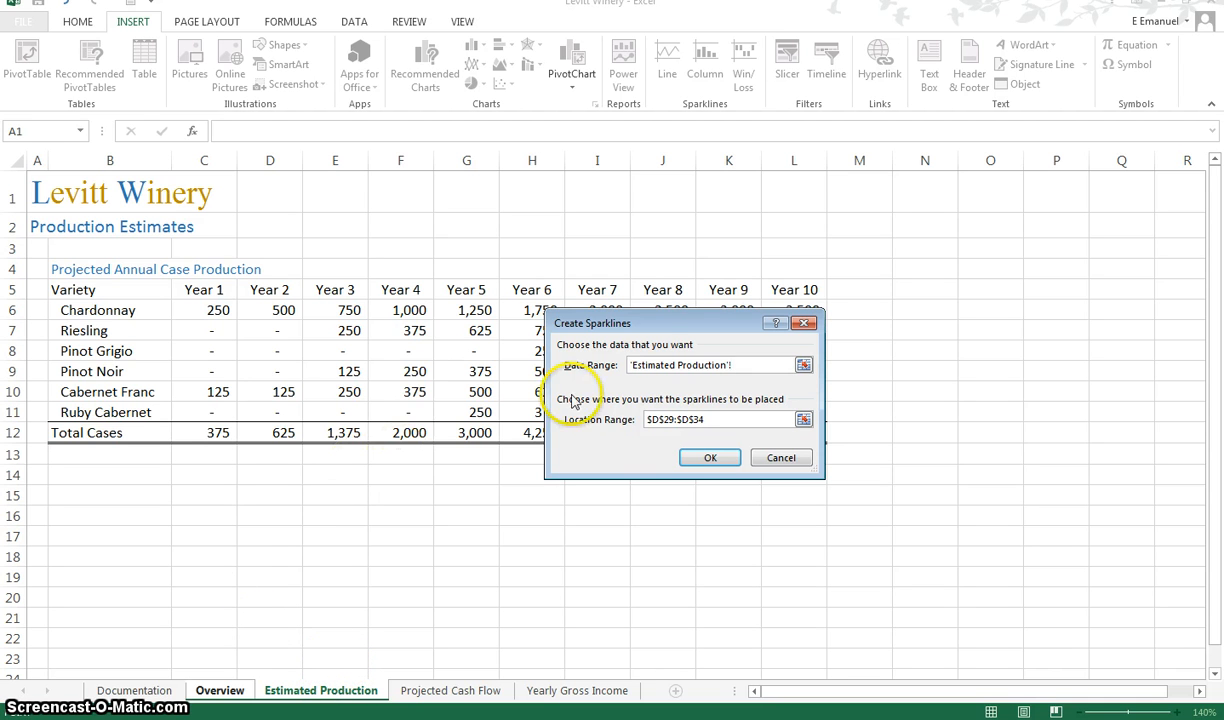
pyautogui.moveTo(618, 323); pyautogui.dragTo(930, 297)
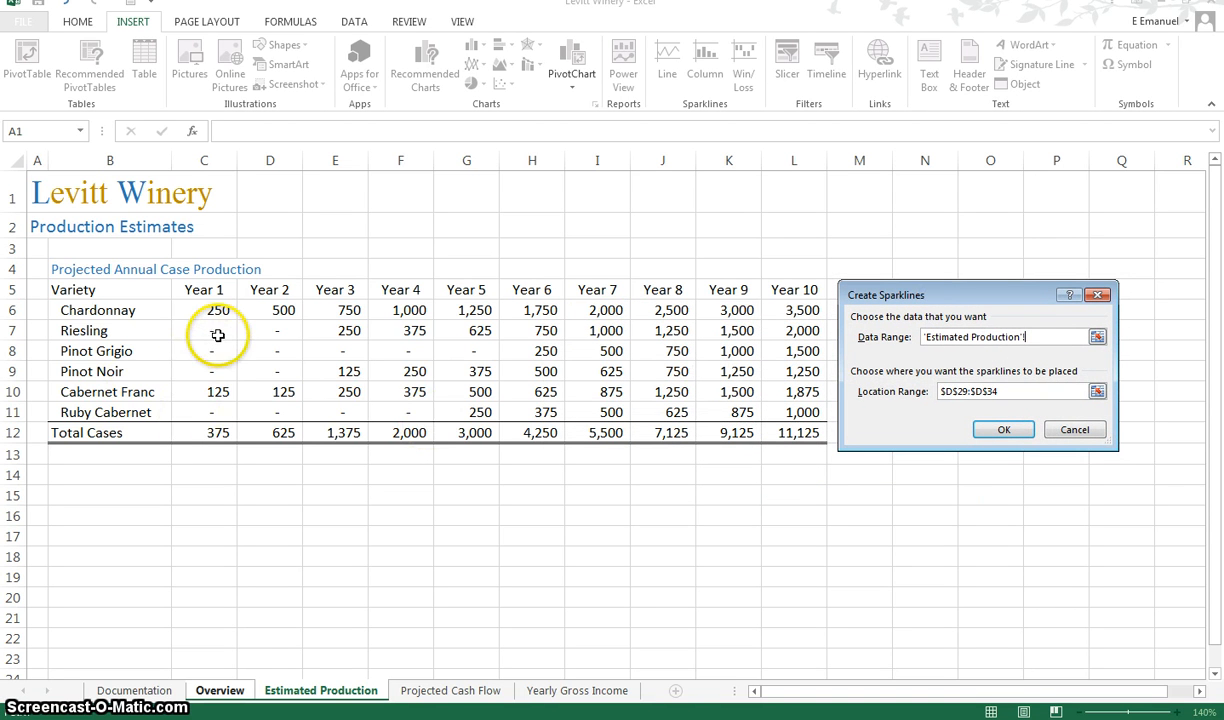
pyautogui.moveTo(219, 310); pyautogui.dragTo(705, 410)
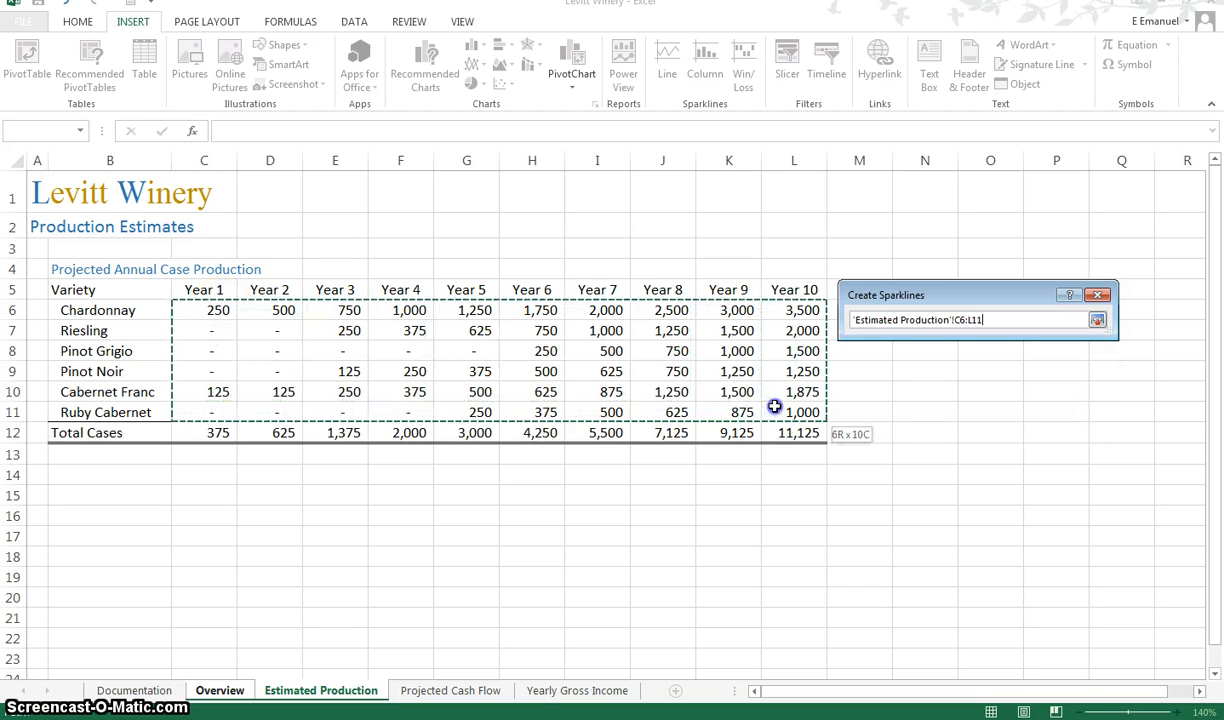
pyautogui.moveTo(774, 406); pyautogui.dragTo(773, 410)
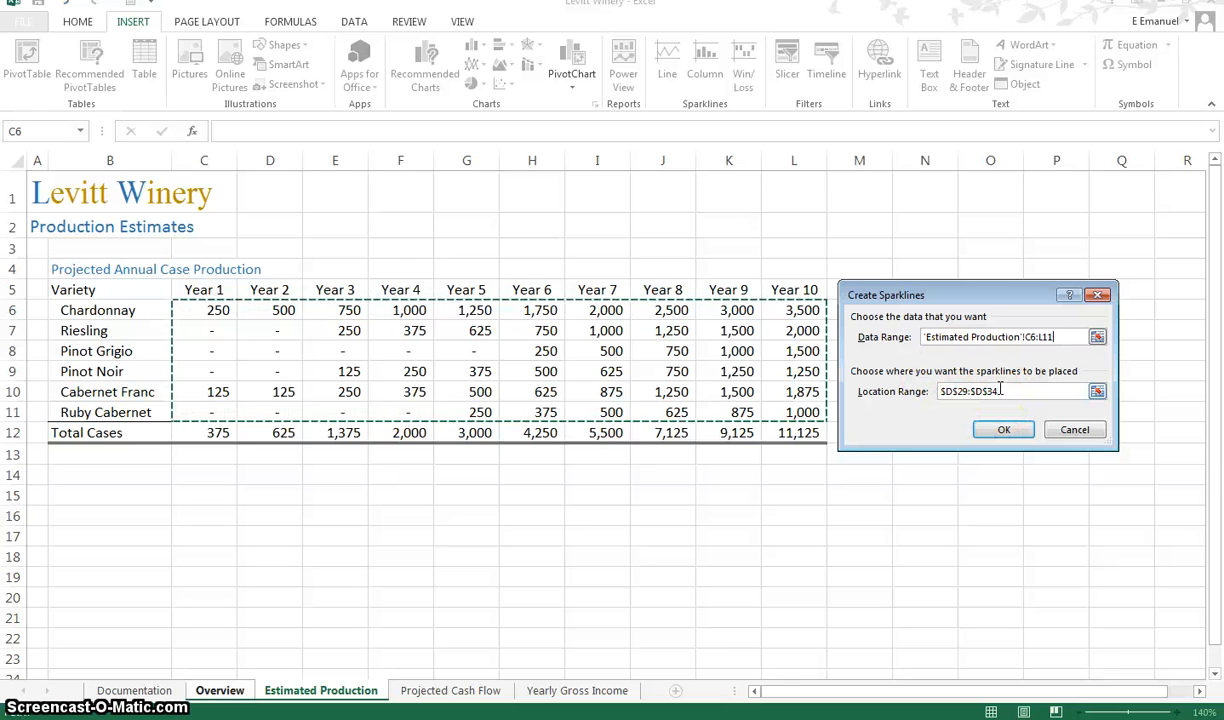
pyautogui.click(998, 432)
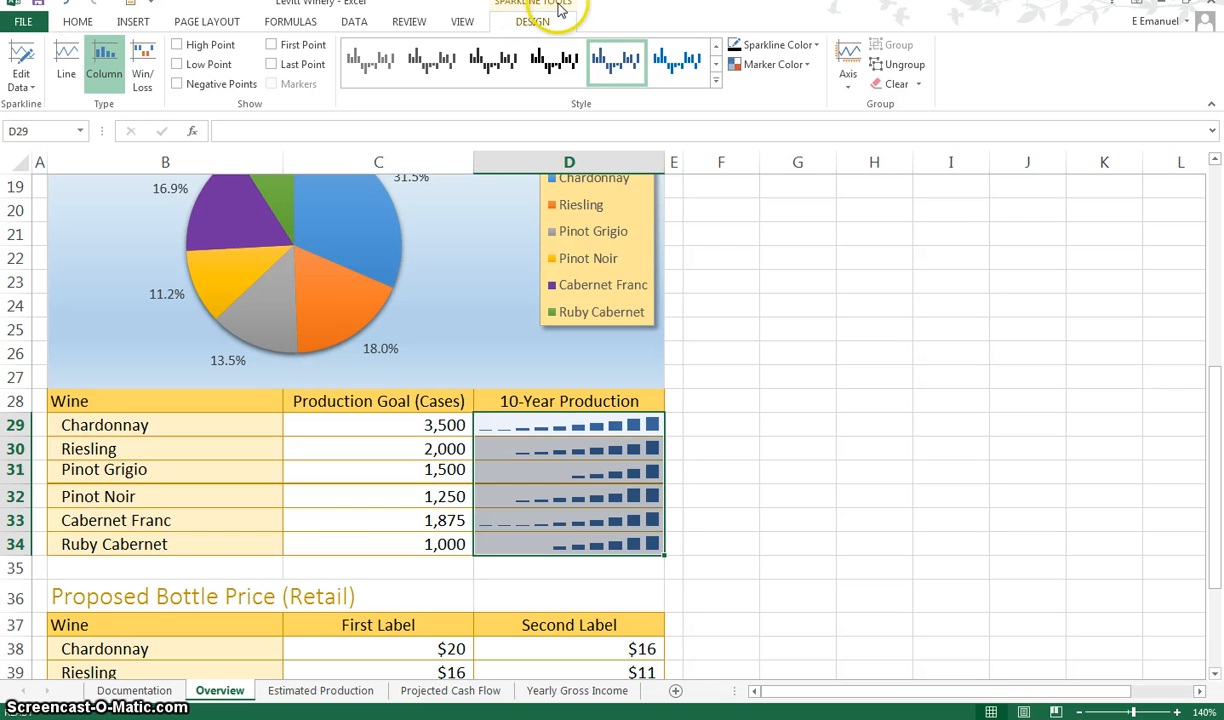
# Set a custom vertical axis maximum of 3500 for the sparkline group
pyautogui.click(849, 90)
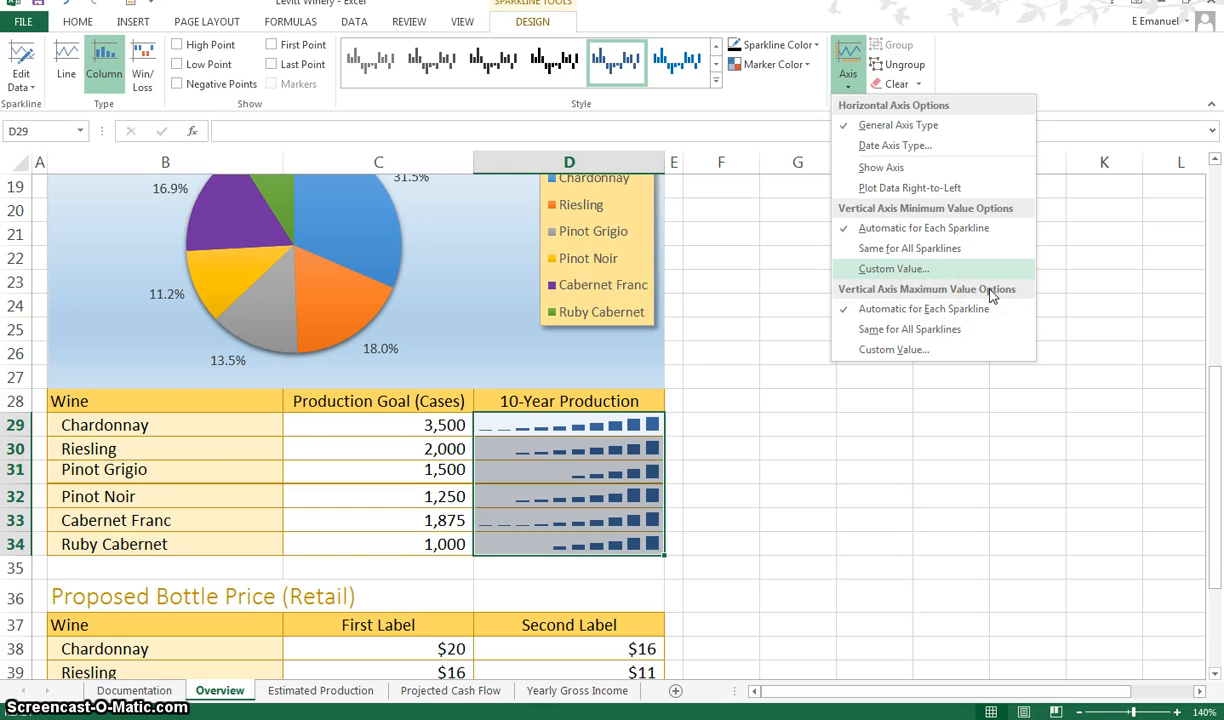
pyautogui.click(955, 356)
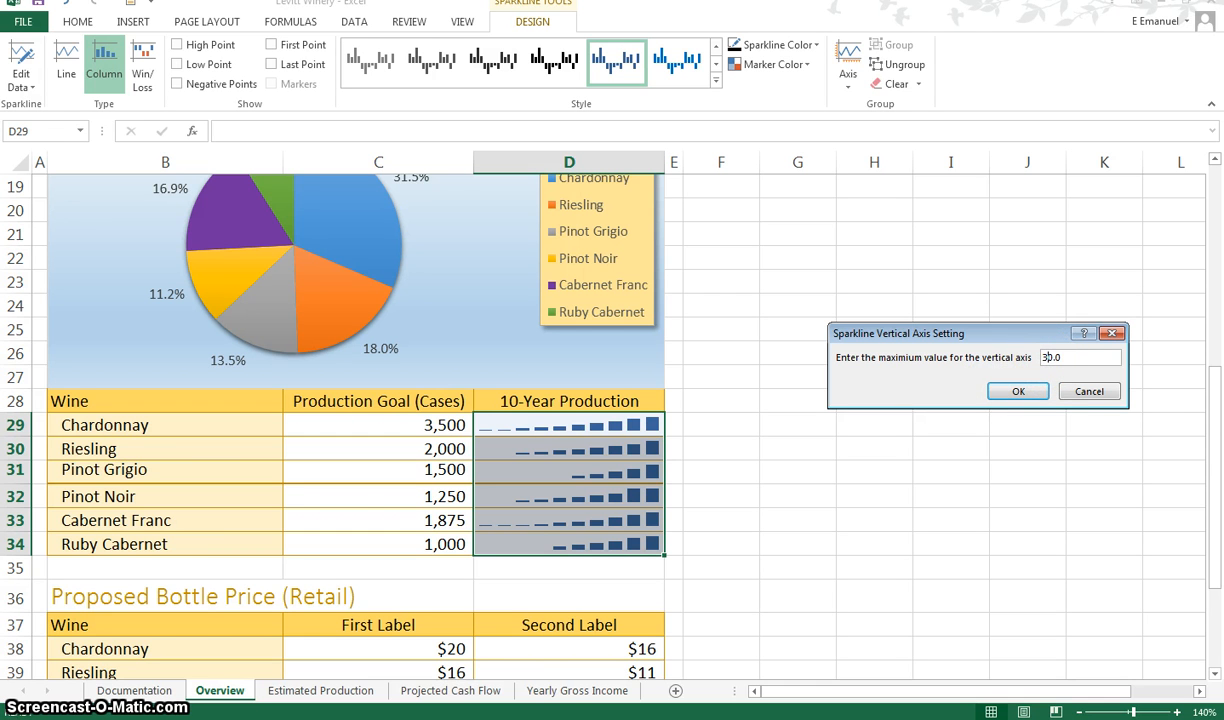
pyautogui.write('350')
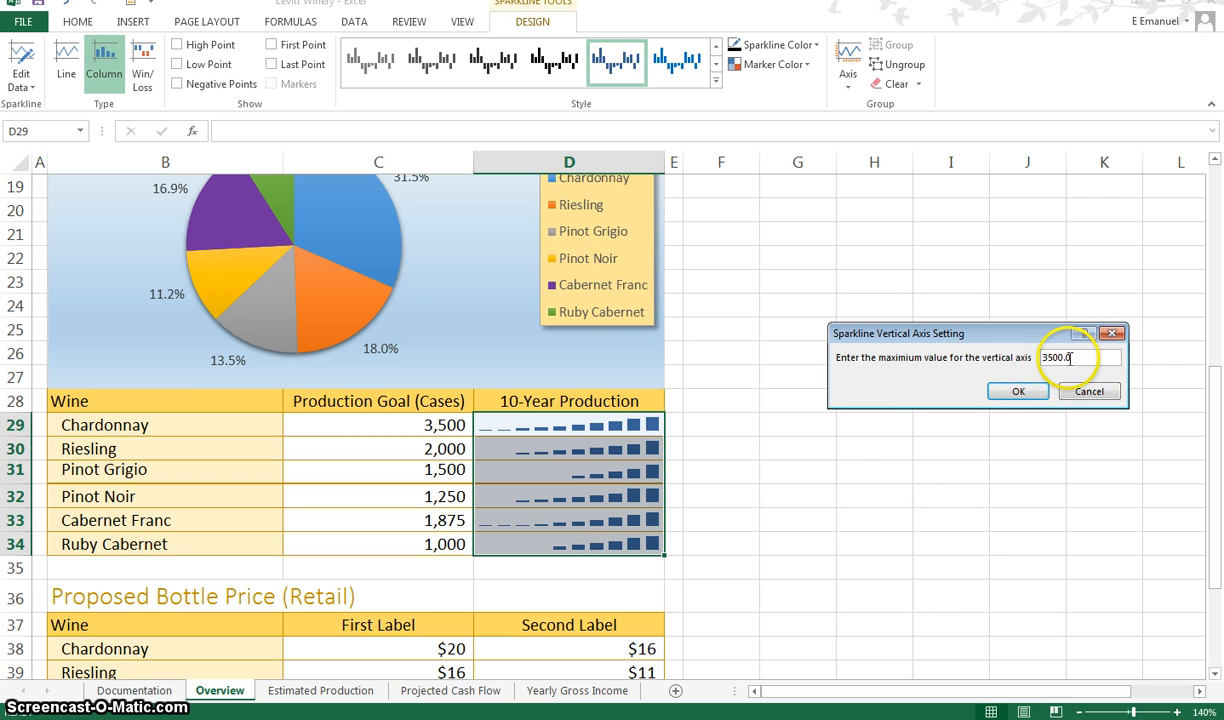
pyautogui.click(1012, 392)
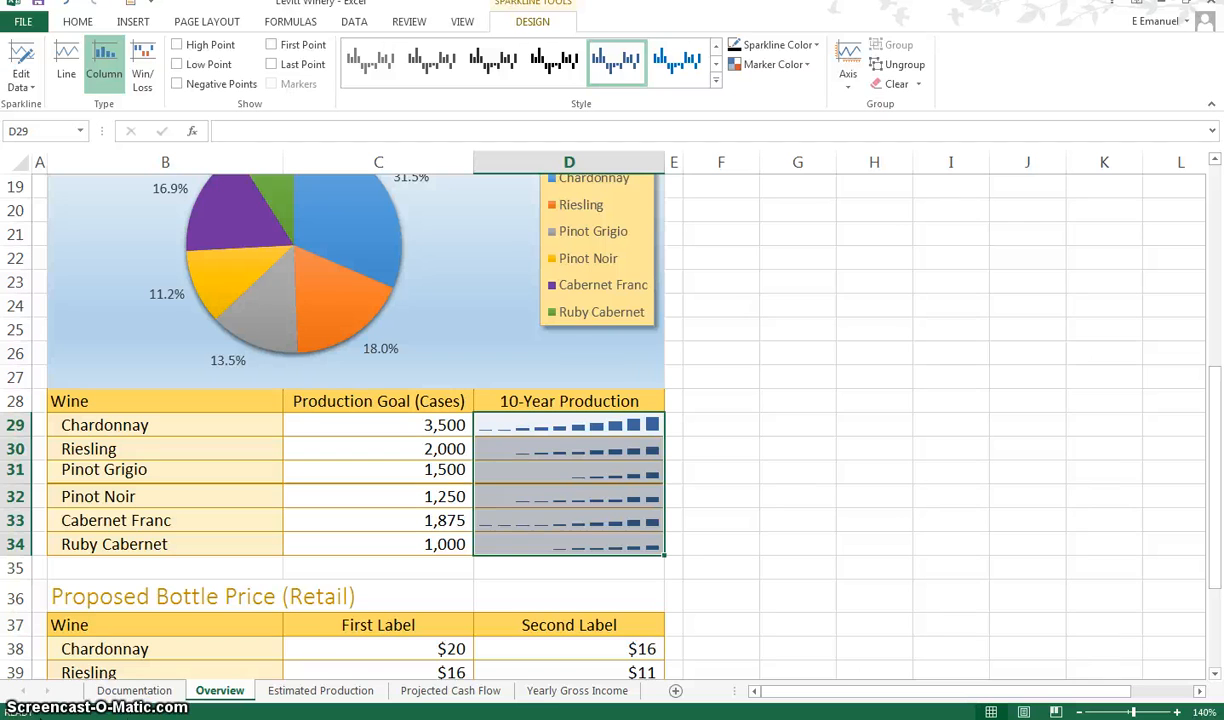
pyautogui.click(722, 453)
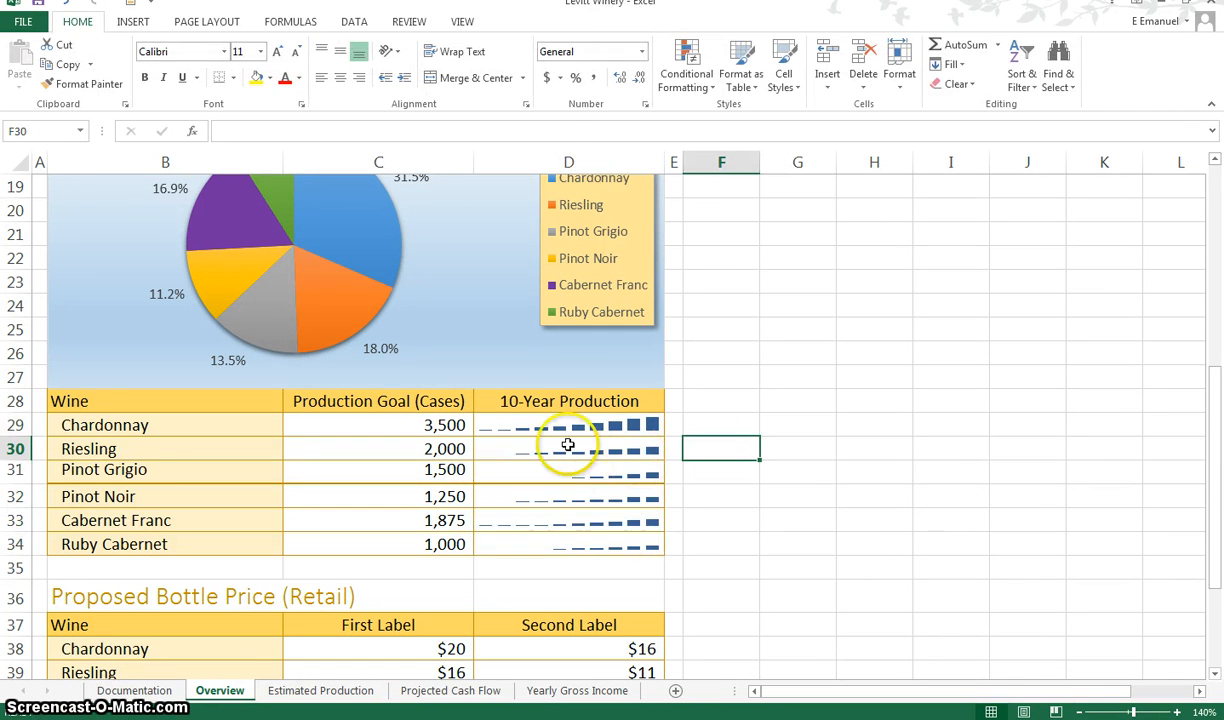
# Ungroup the sparklines in D29:D34 so each can be formatted individually
pyautogui.click(568, 428)
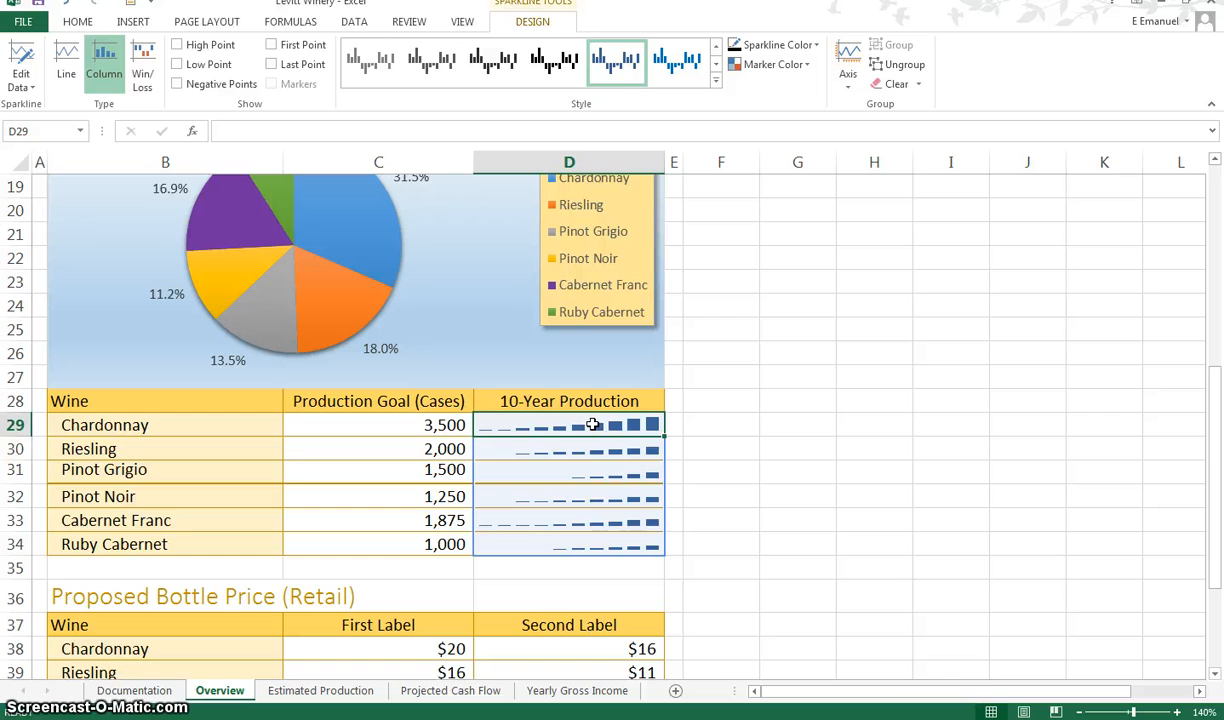
pyautogui.moveTo(593, 425); pyautogui.dragTo(592, 541)
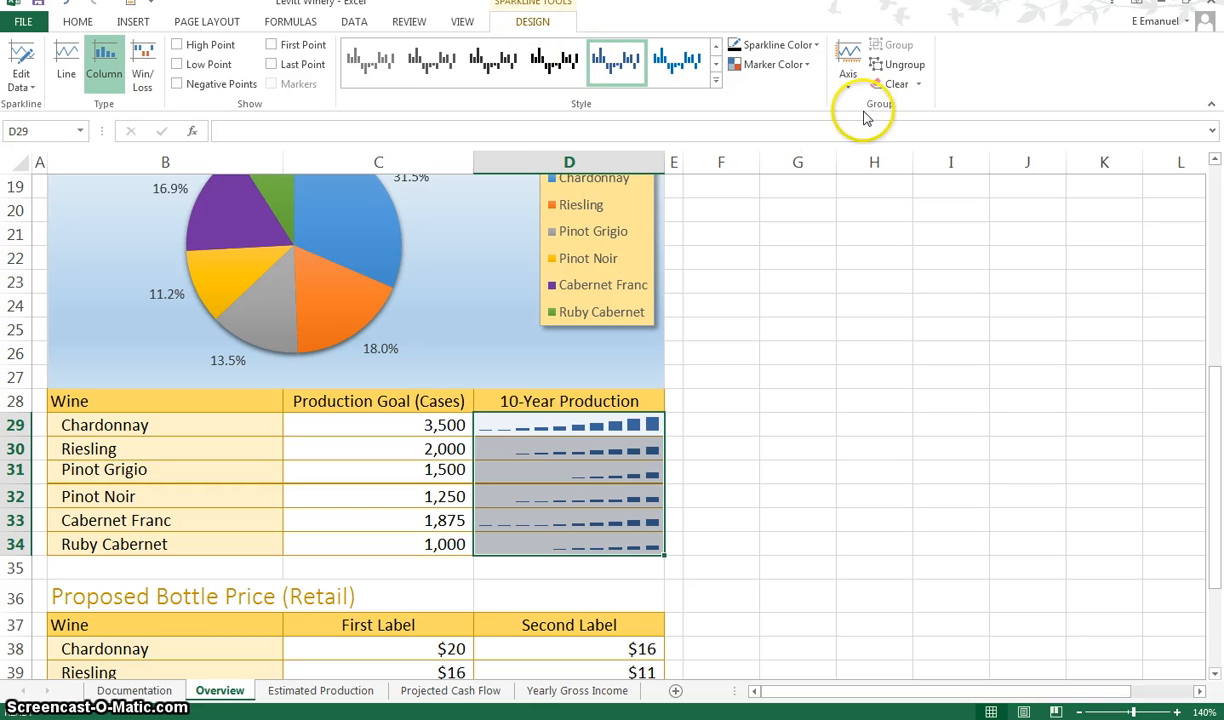
pyautogui.click(895, 65)
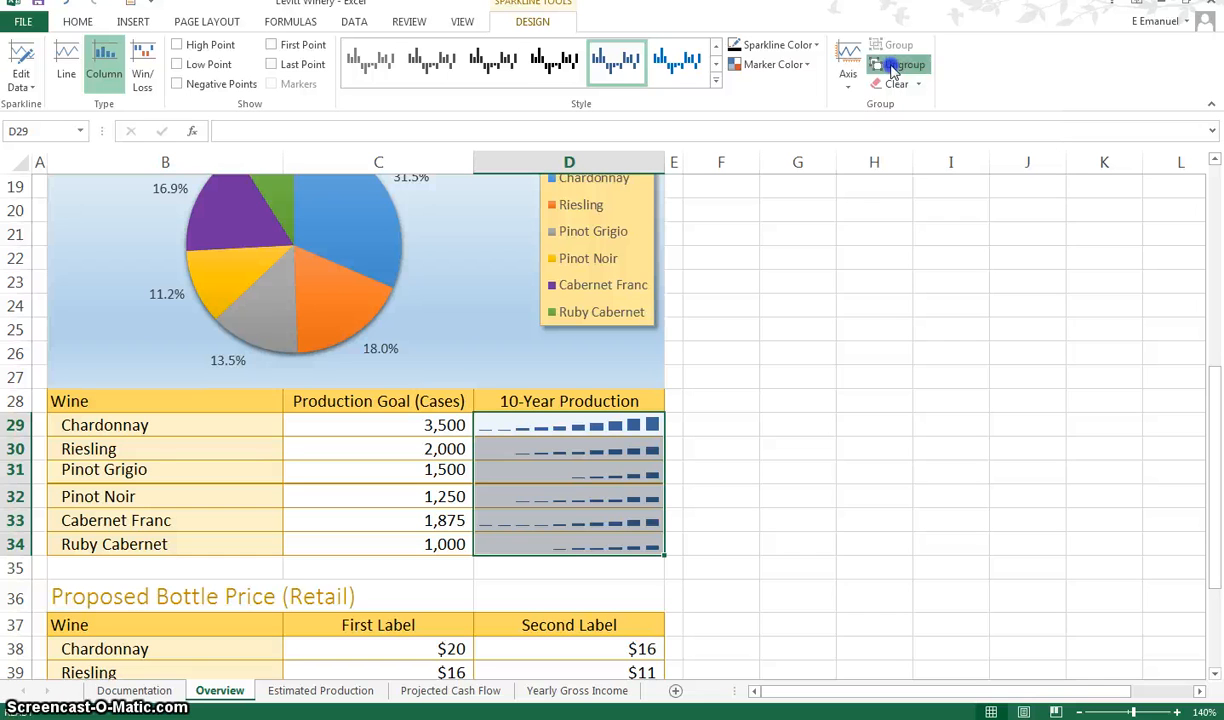
pyautogui.click(705, 432)
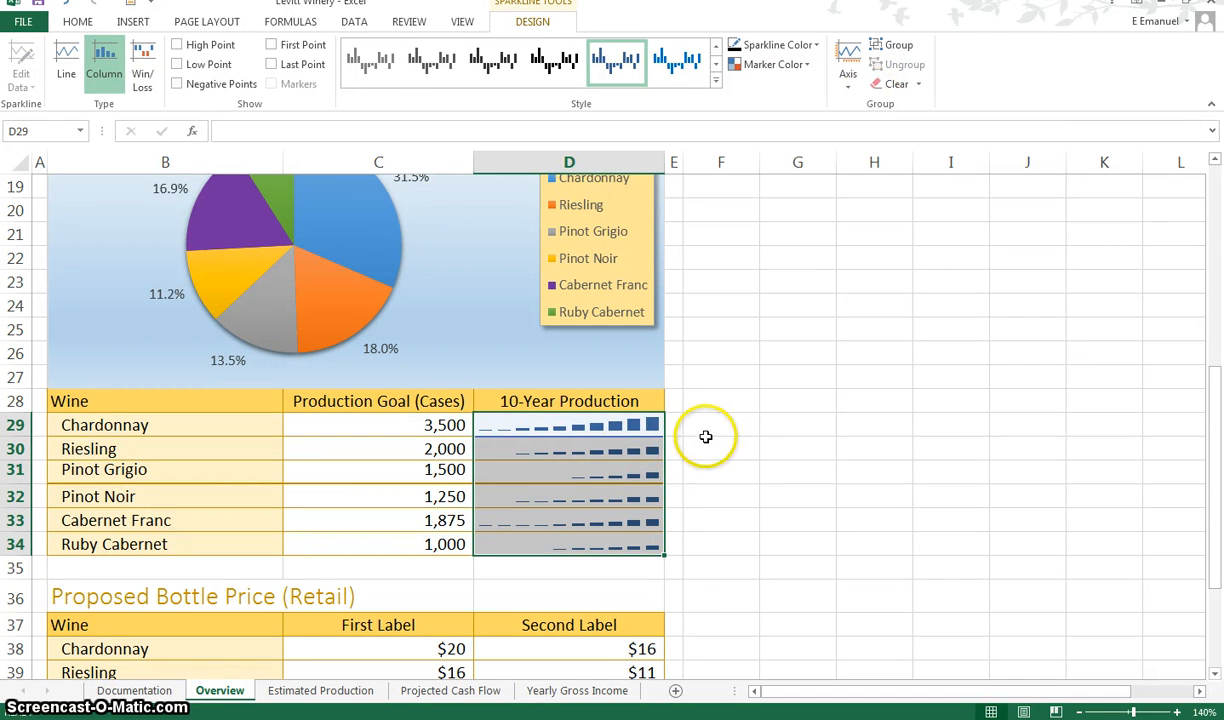
# Color the Chardonnay sparkline Blue, Accent 1
pyautogui.click(603, 428)
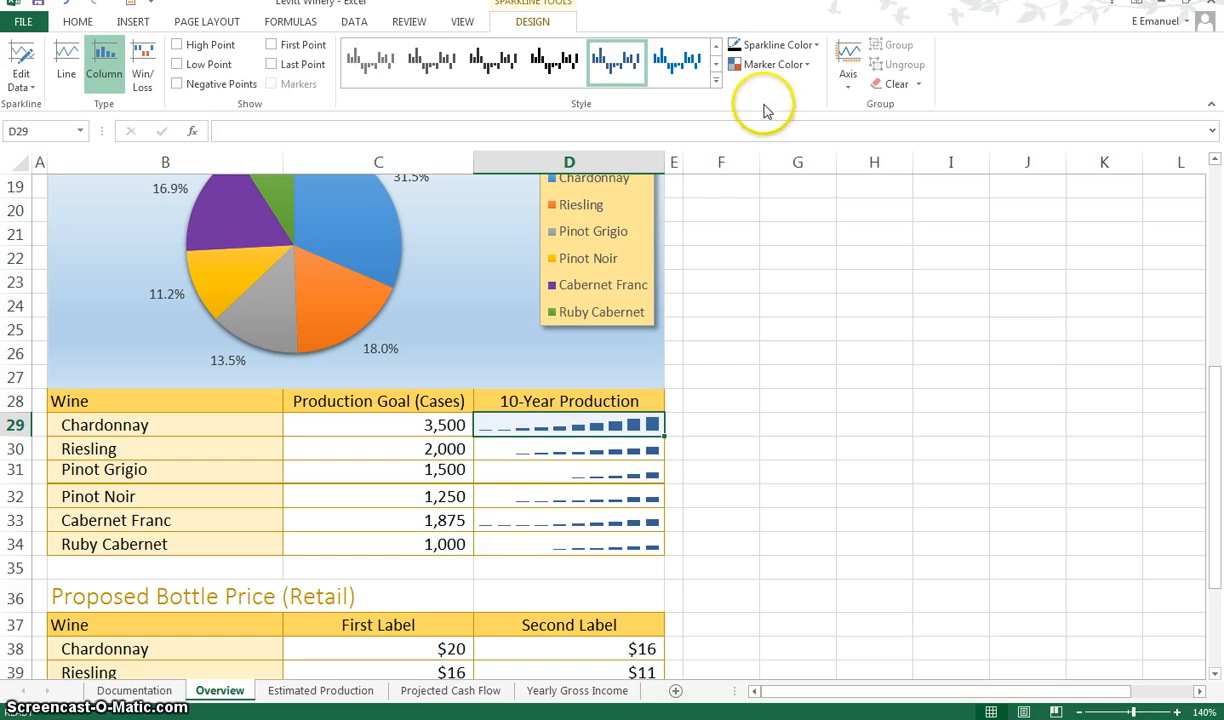
pyautogui.click(795, 46)
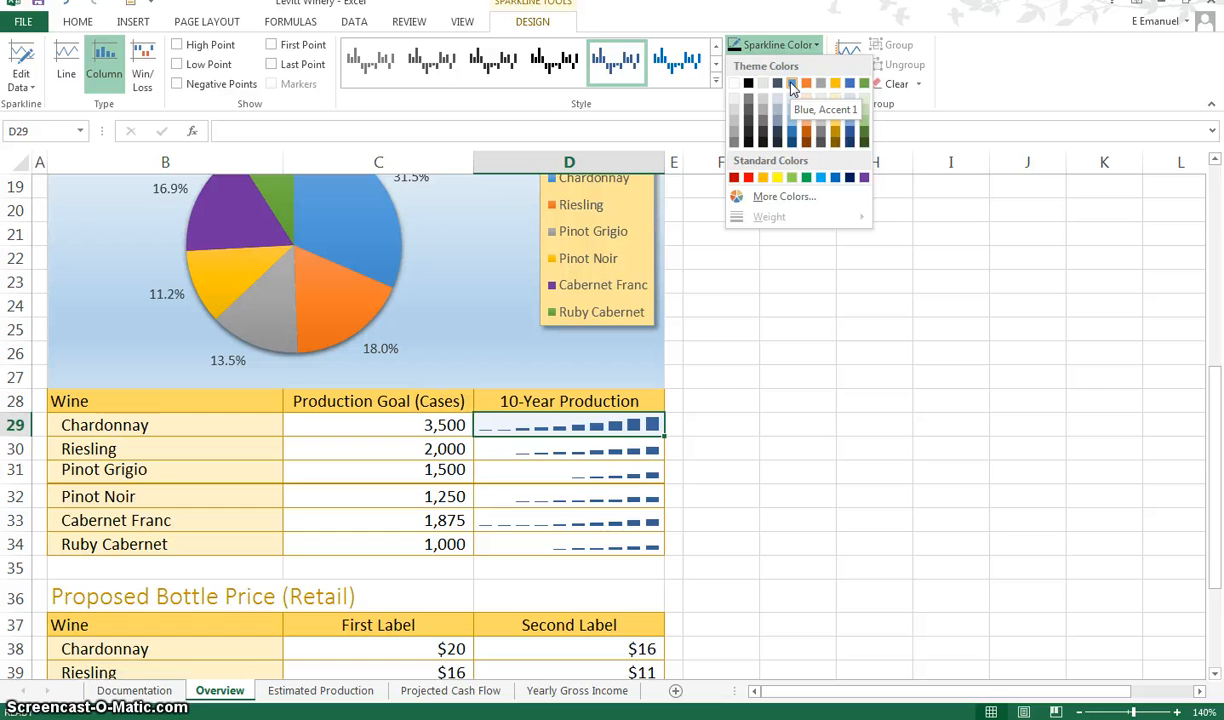
pyautogui.click(791, 84)
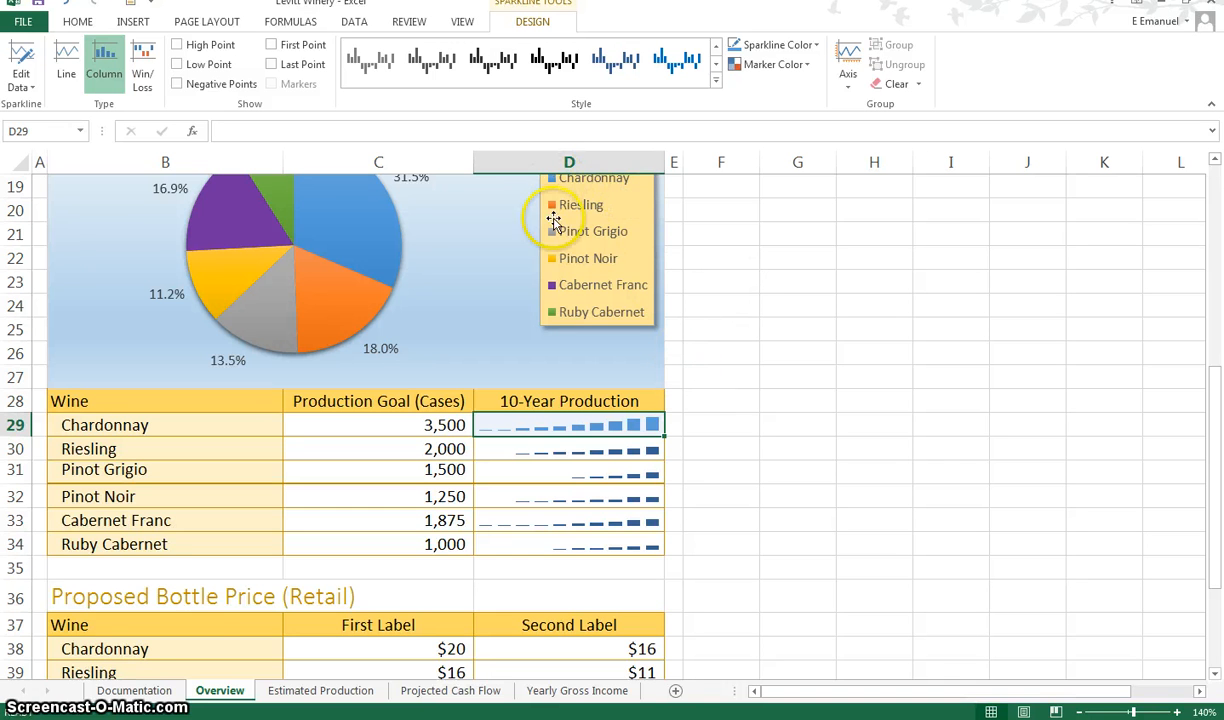
# Color the Riesling sparkline Orange, Accent 2, Darker 25%
pyautogui.moveTo(361, 305)
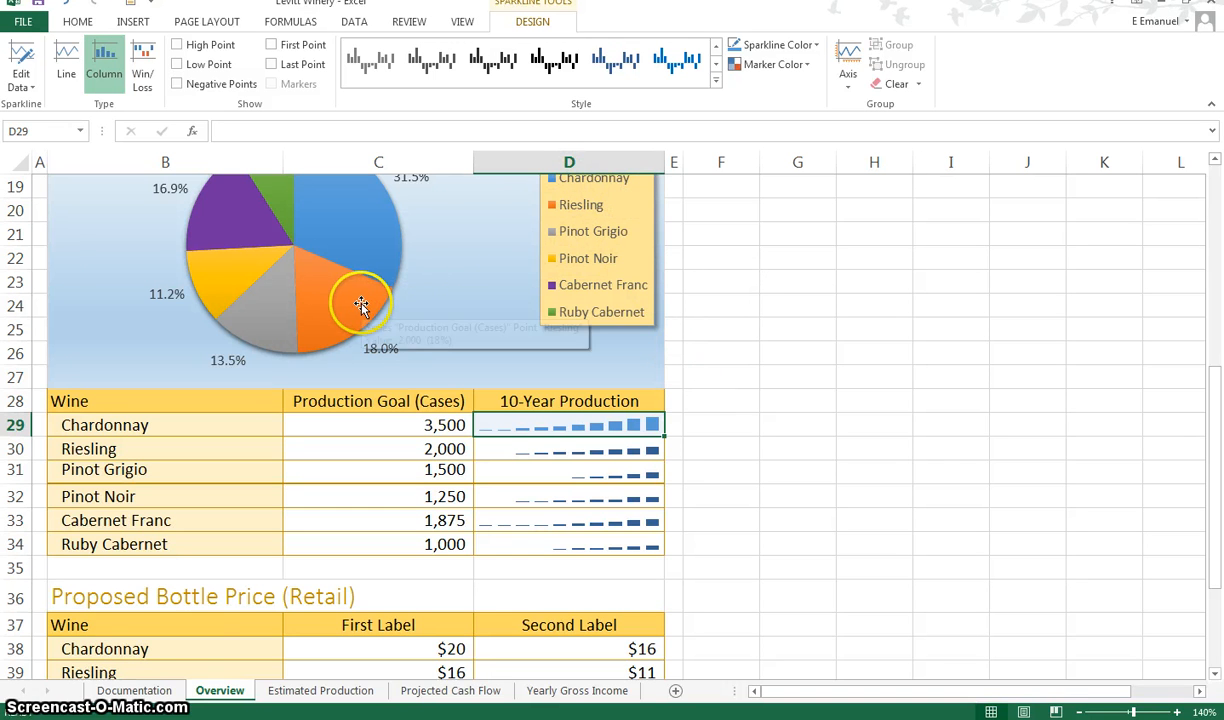
pyautogui.click(547, 451)
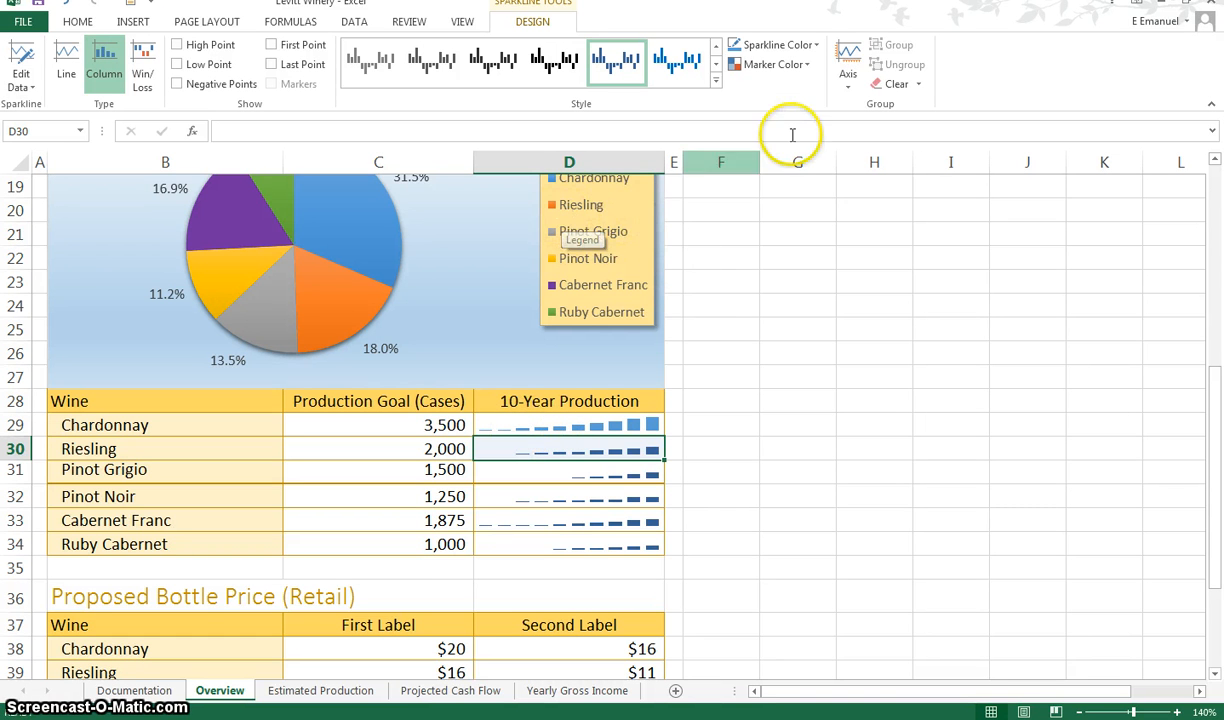
pyautogui.click(813, 50)
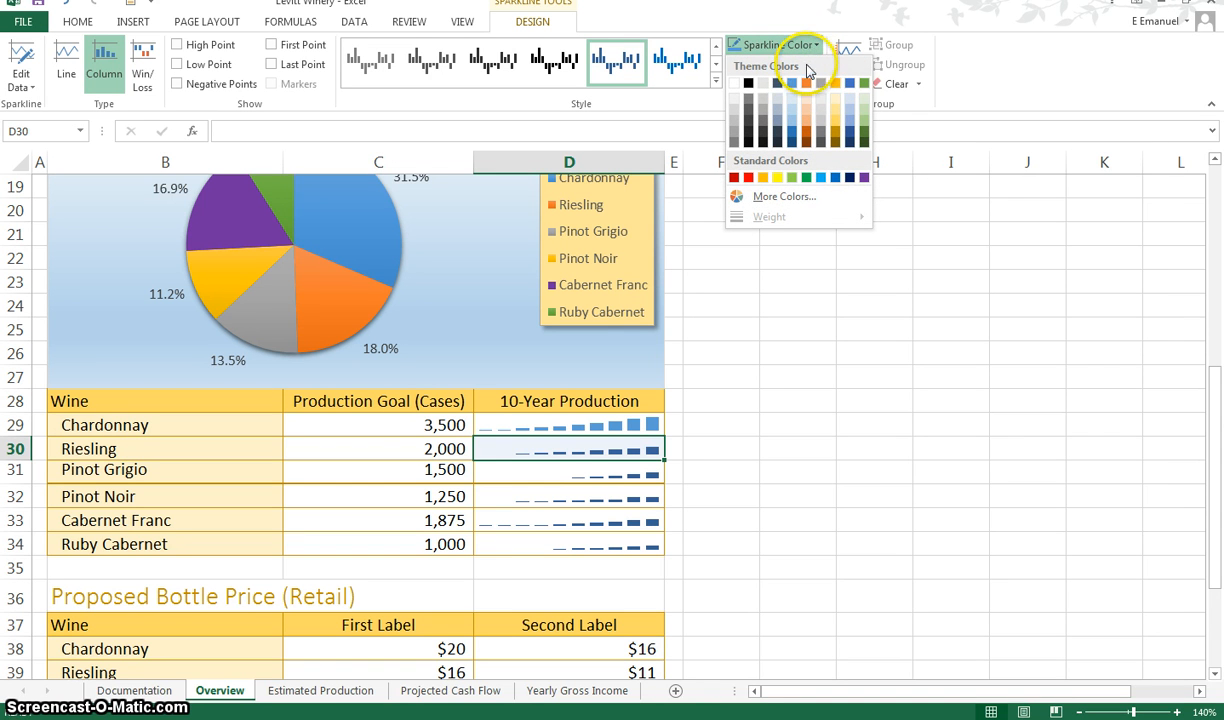
pyautogui.click(807, 137)
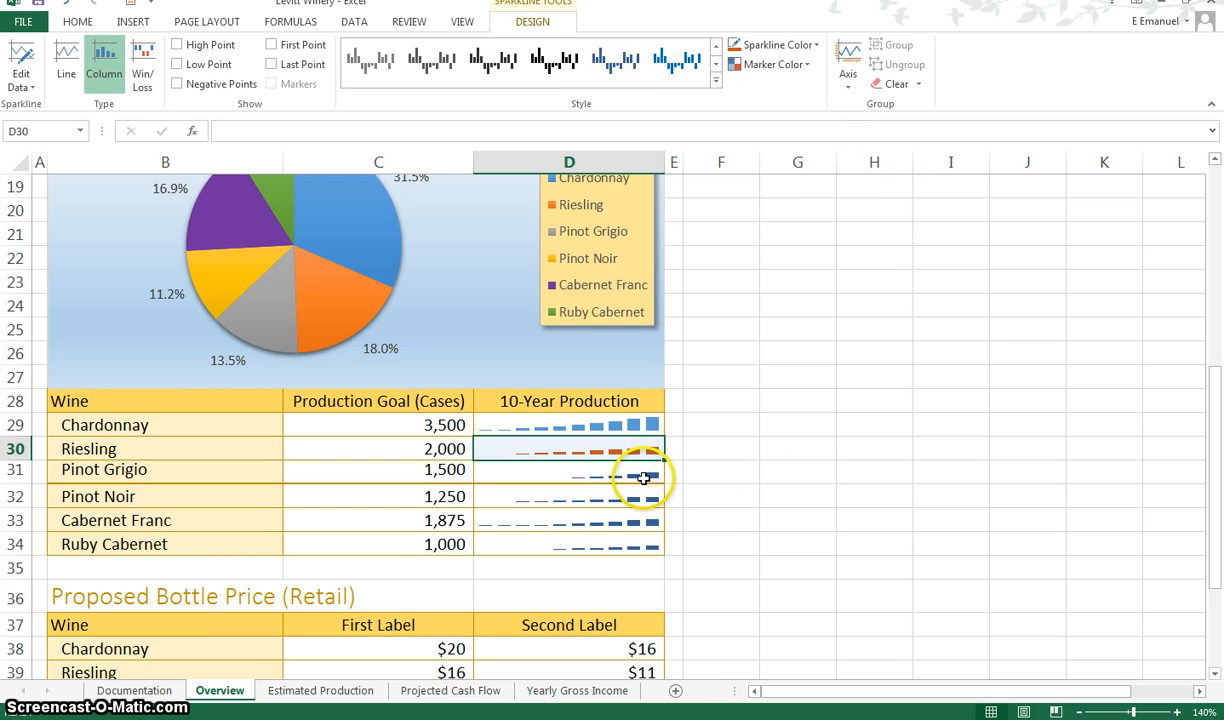
# Color the Pinot Grigio sparkline Gray-50%, Accent 3
pyautogui.click(643, 478)
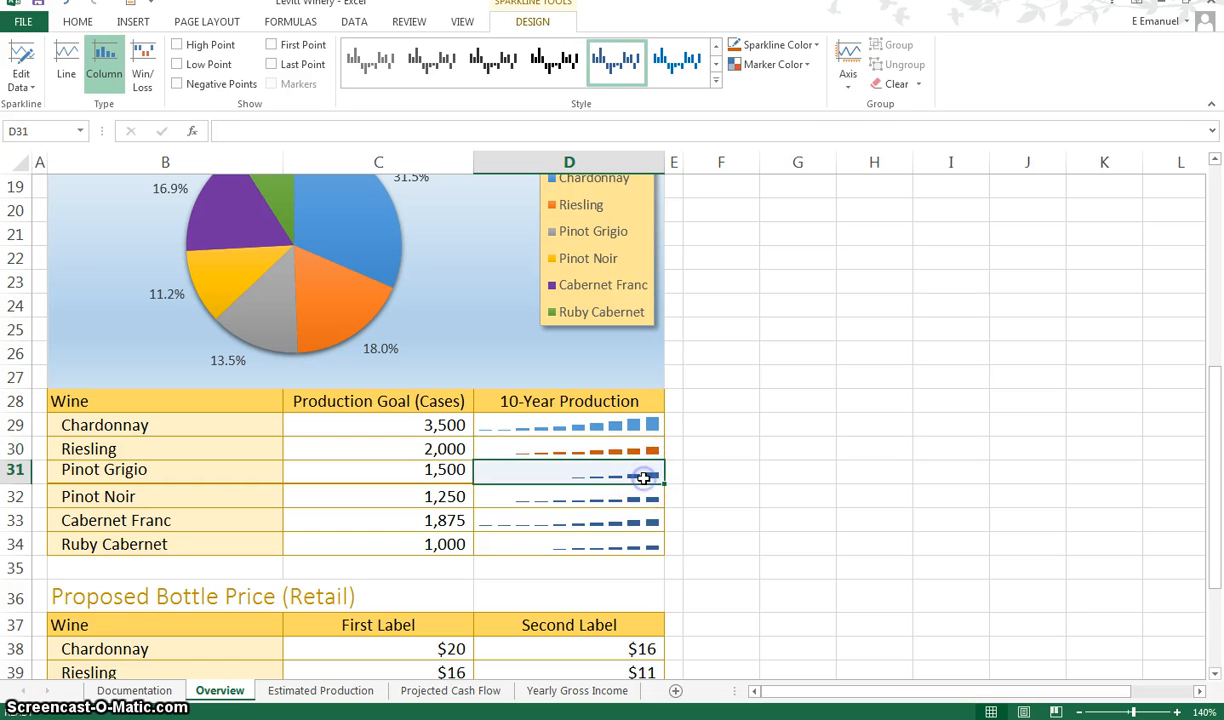
pyautogui.click(815, 46)
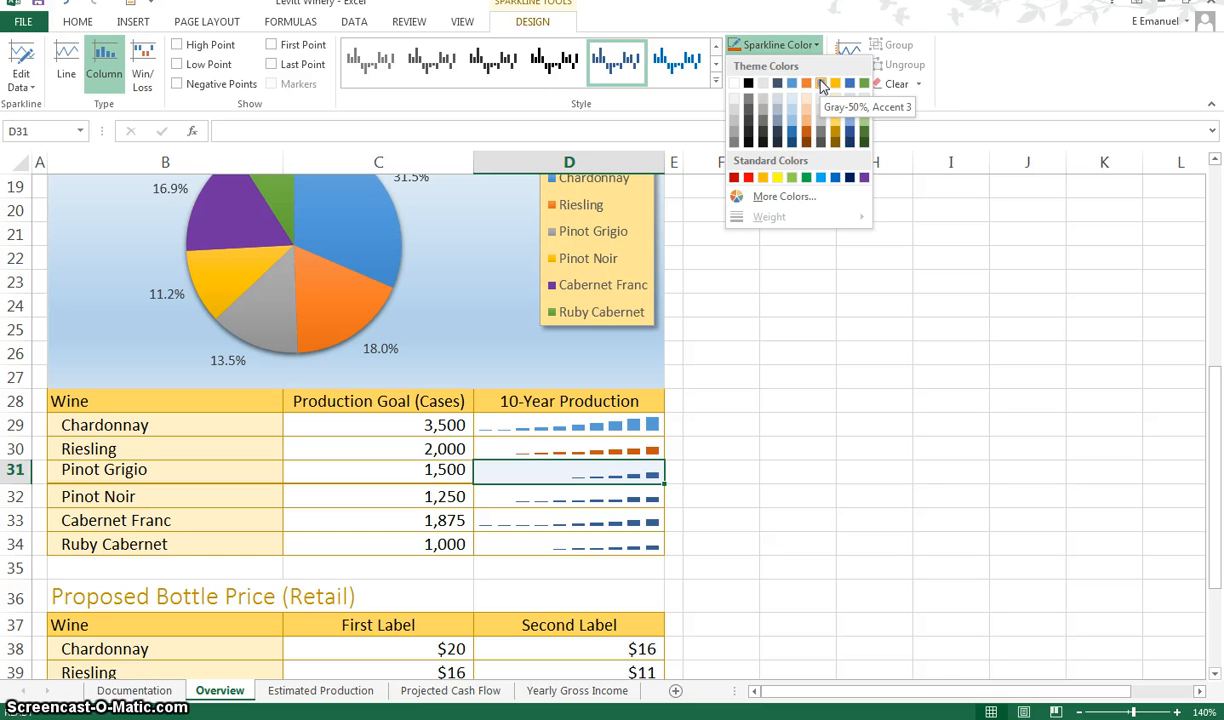
pyautogui.click(820, 84)
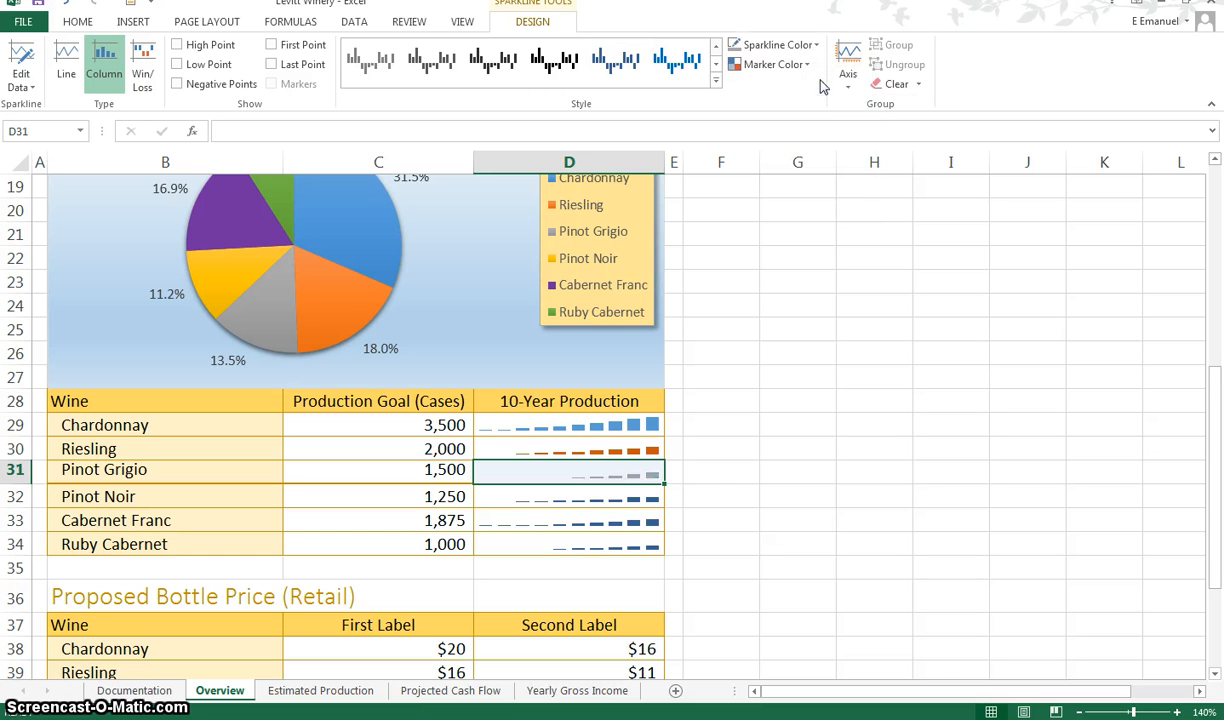
# Color the Pinot Noir sparkline Gold, Accent 4
pyautogui.click(622, 497)
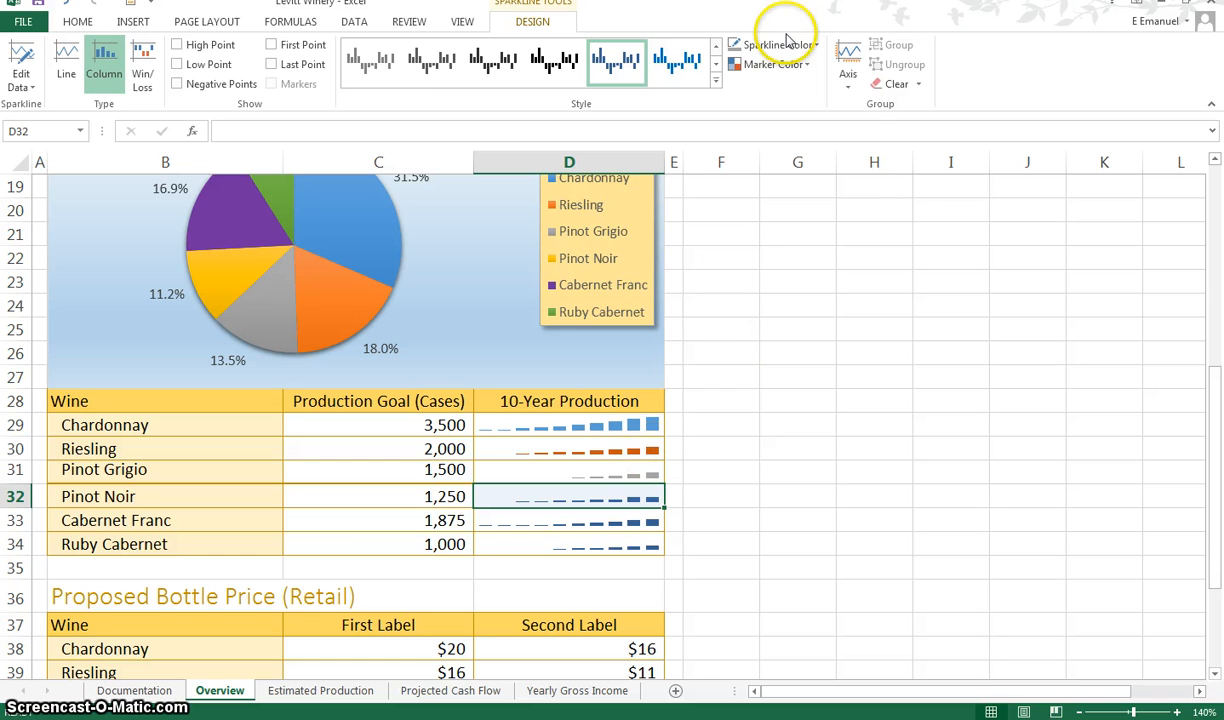
pyautogui.click(783, 47)
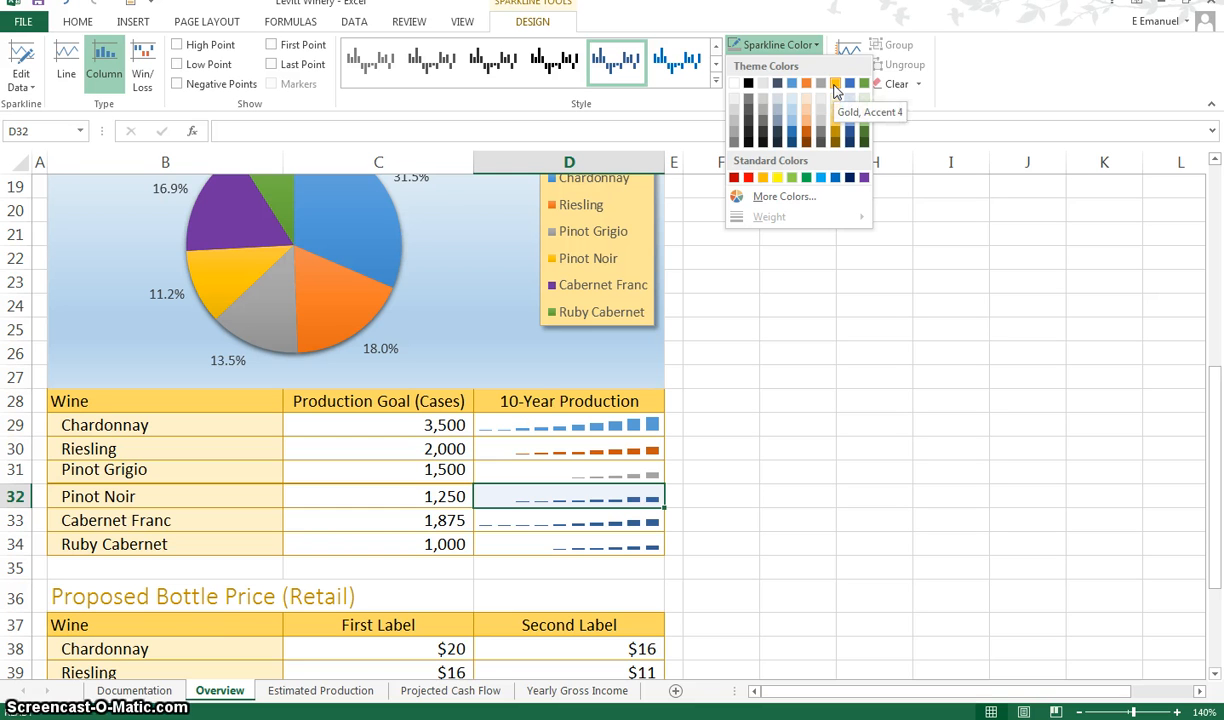
pyautogui.click(835, 85)
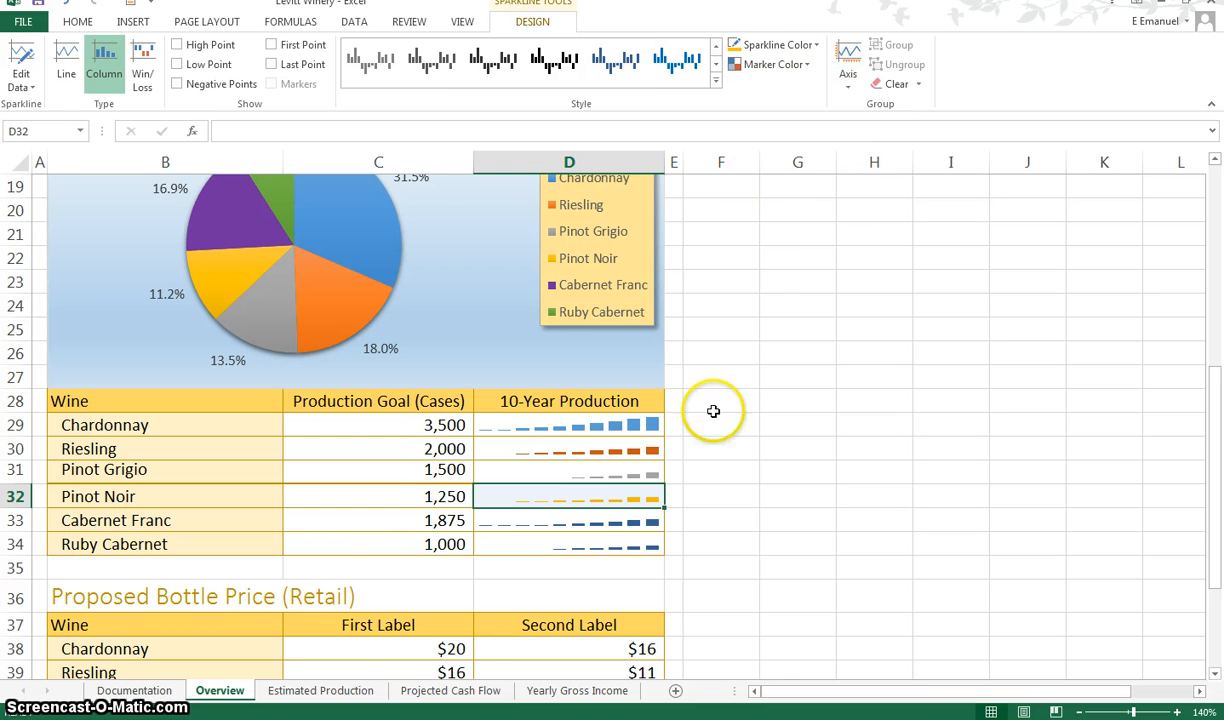
# Color the Cabernet Franc sparkline standard Purple
pyautogui.click(608, 523)
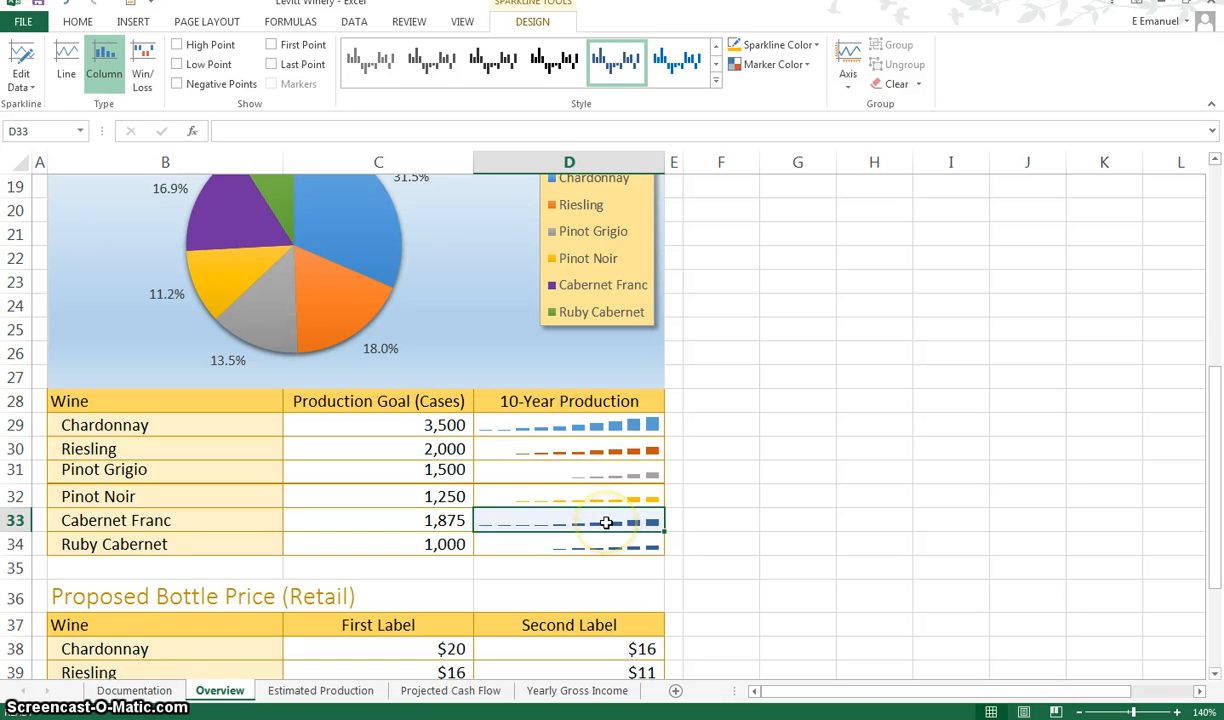
pyautogui.click(816, 47)
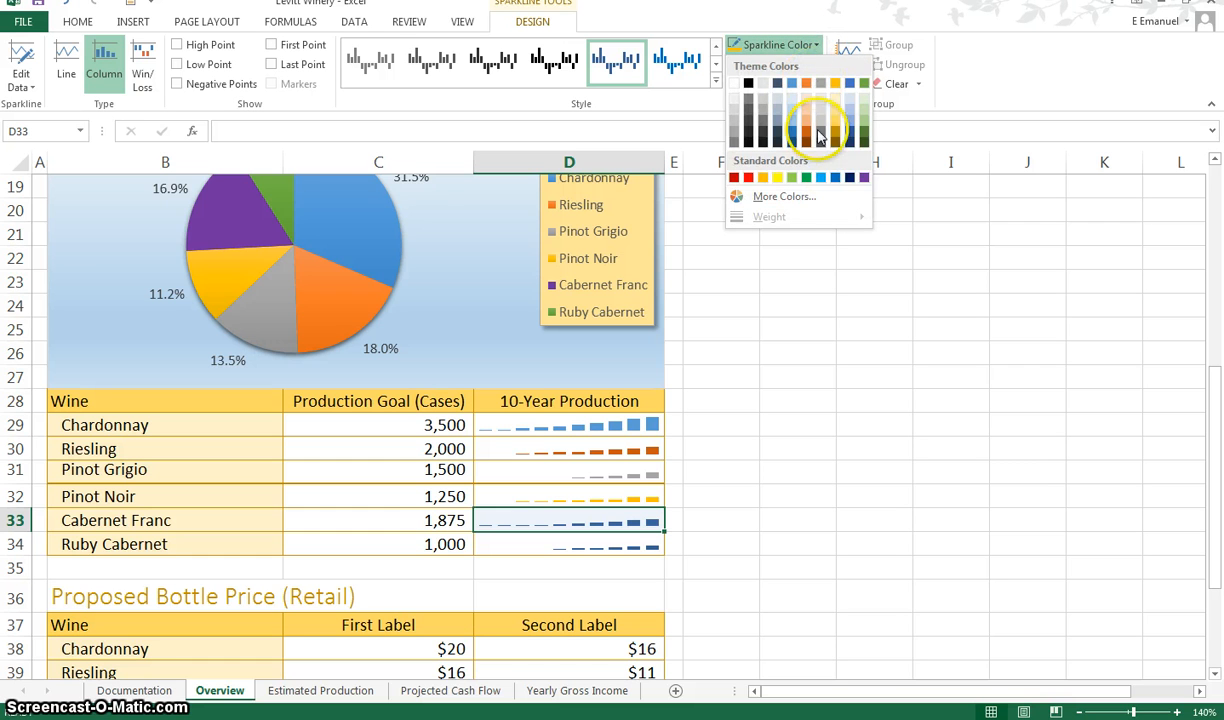
pyautogui.click(865, 179)
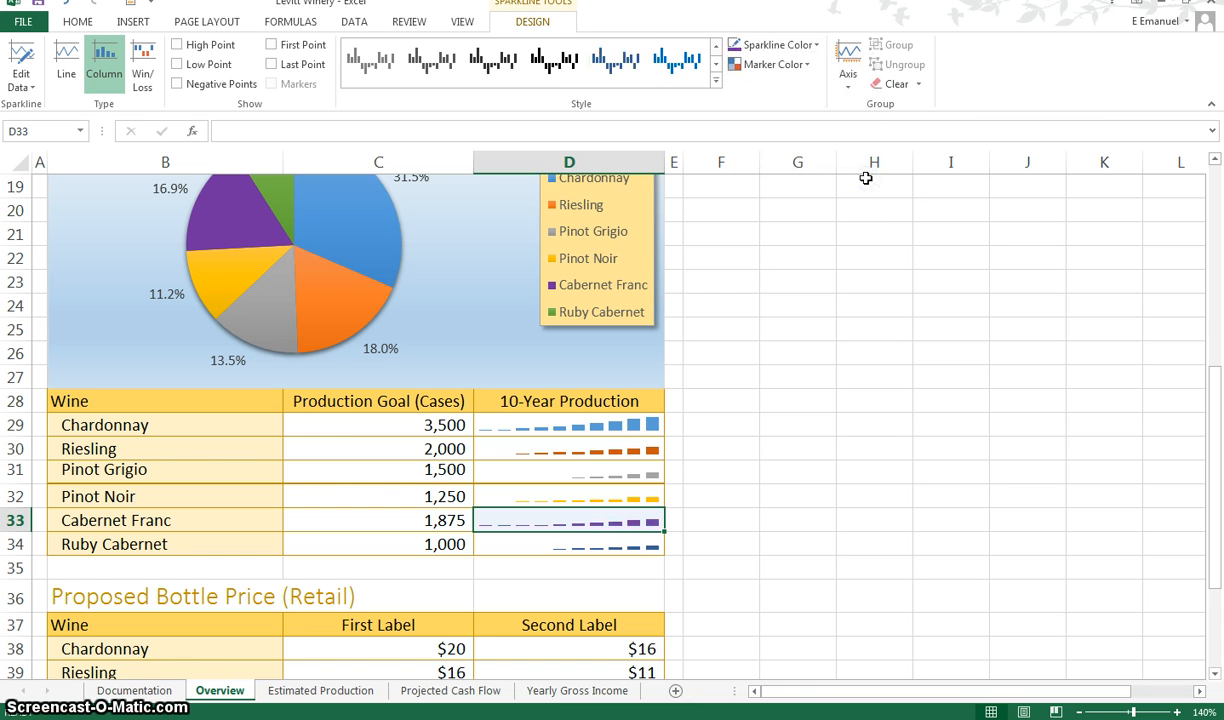
# Color the Ruby Cabernet sparkline Green, Accent 6
pyautogui.click(604, 548)
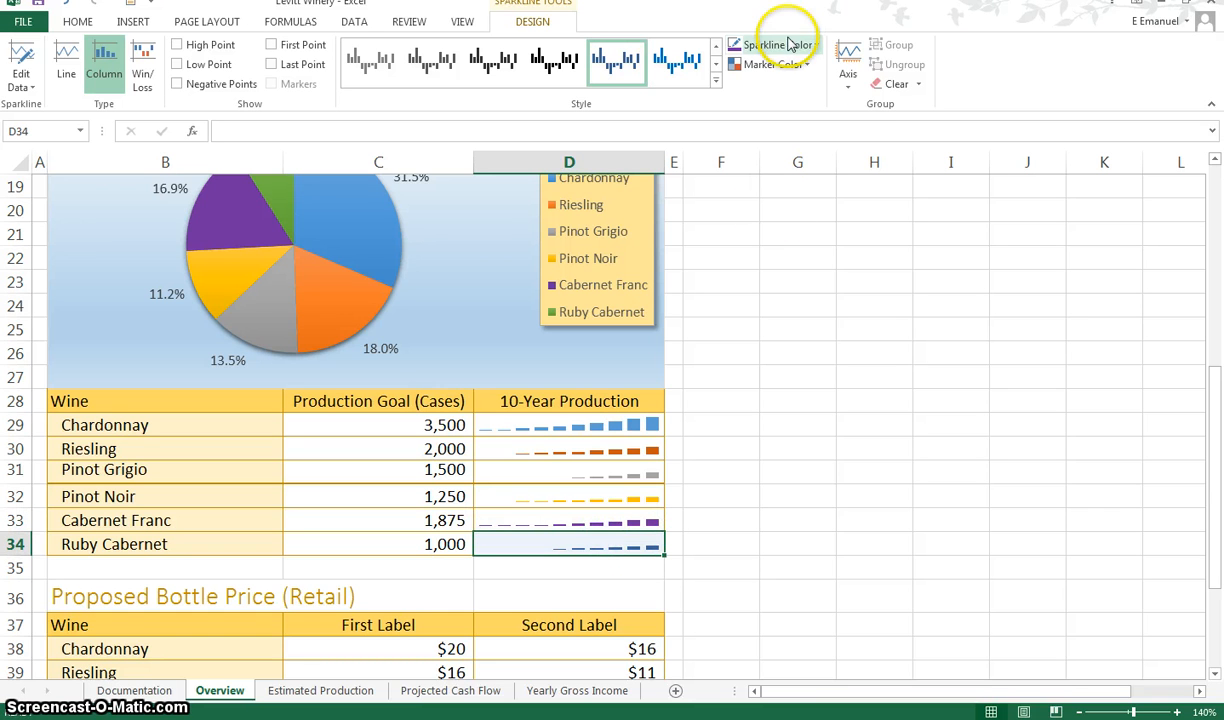
pyautogui.click(782, 45)
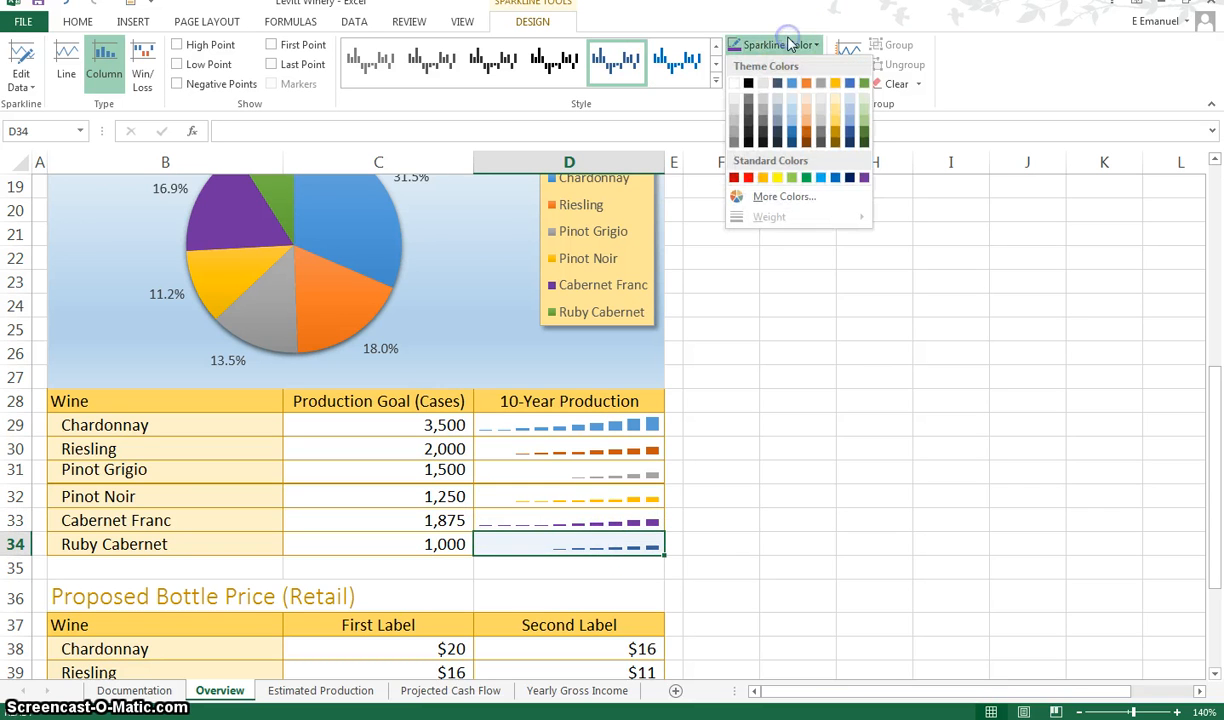
pyautogui.click(866, 84)
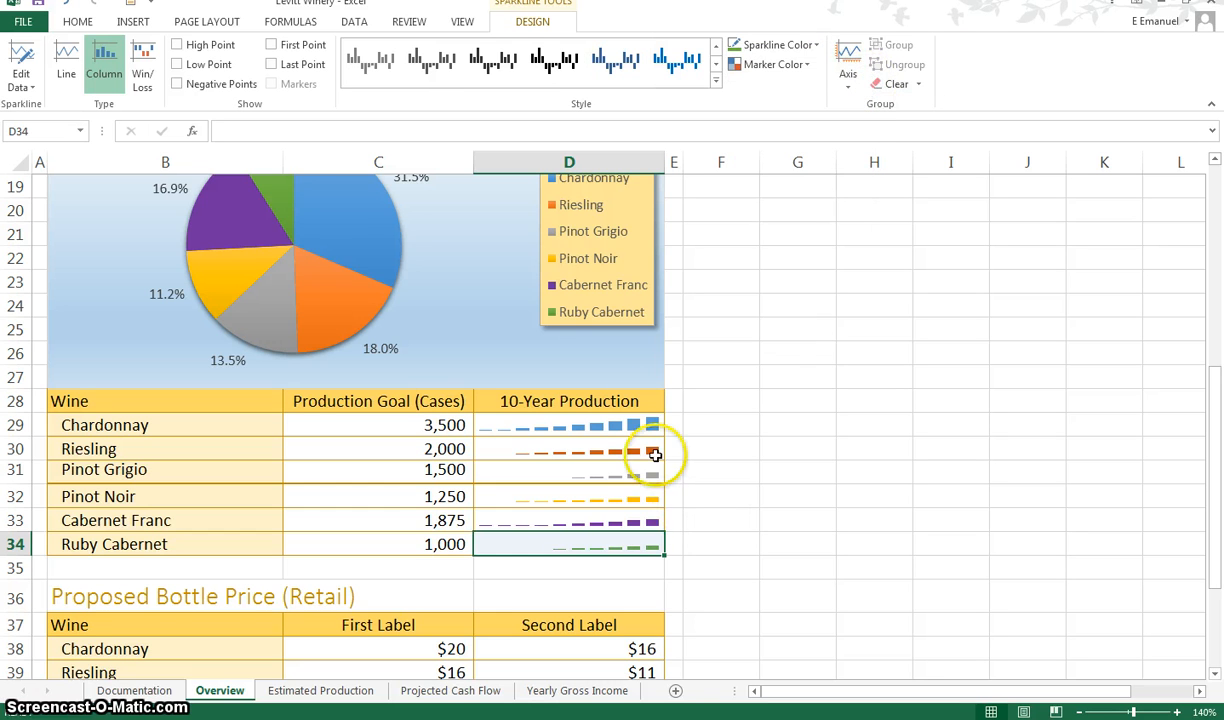